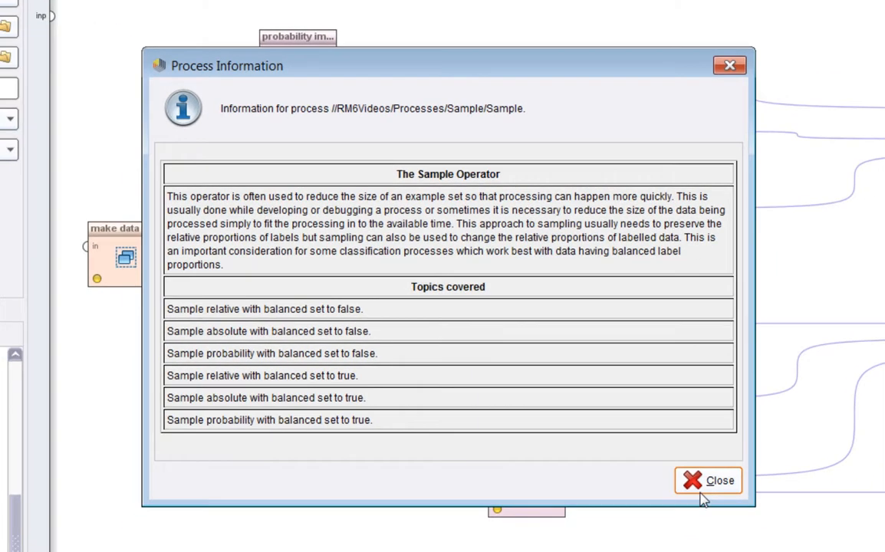
Close the process information and inspect the parameters of the make data, probability imbalanced and absolute imbalanced operators.
{"action": "left_click", "coordinate": [753, 513]}
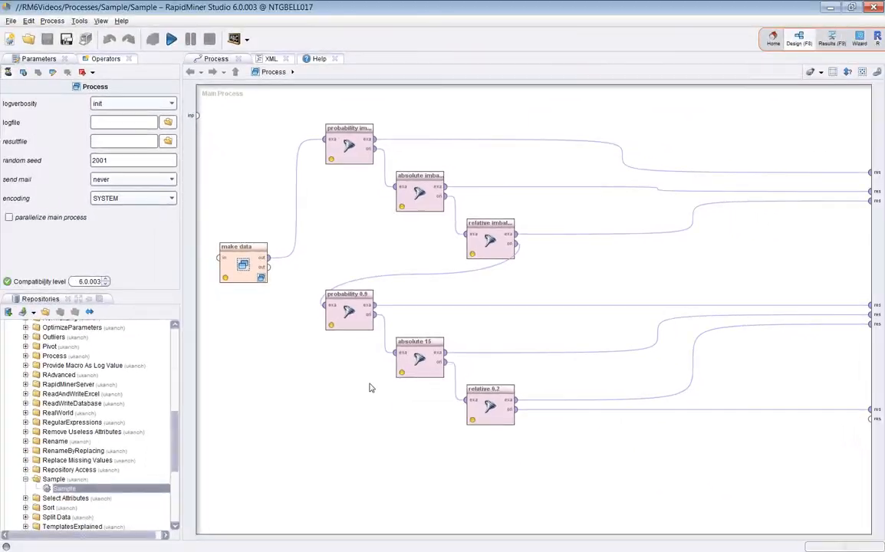
{"action": "left_click", "coordinate": [233, 273]}
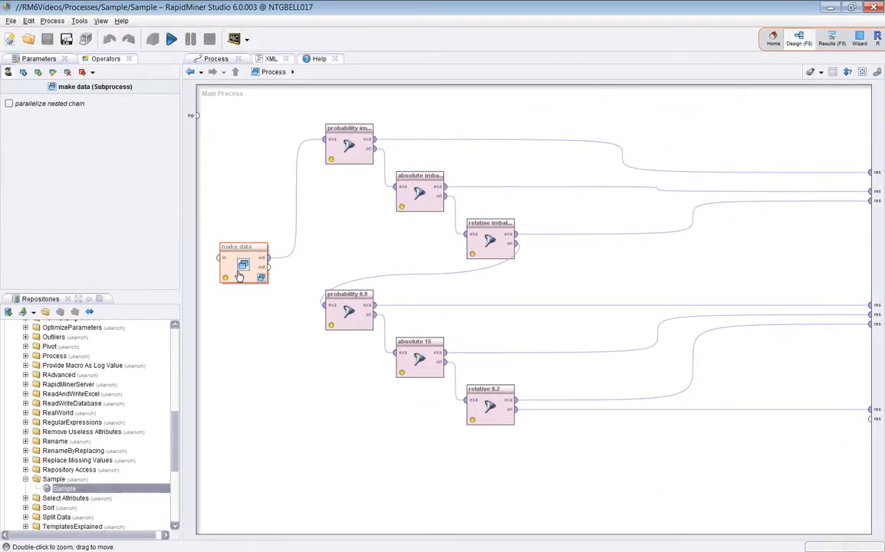
{"action": "left_click", "coordinate": [330, 132]}
{"action": "left_click", "coordinate": [402, 180]}
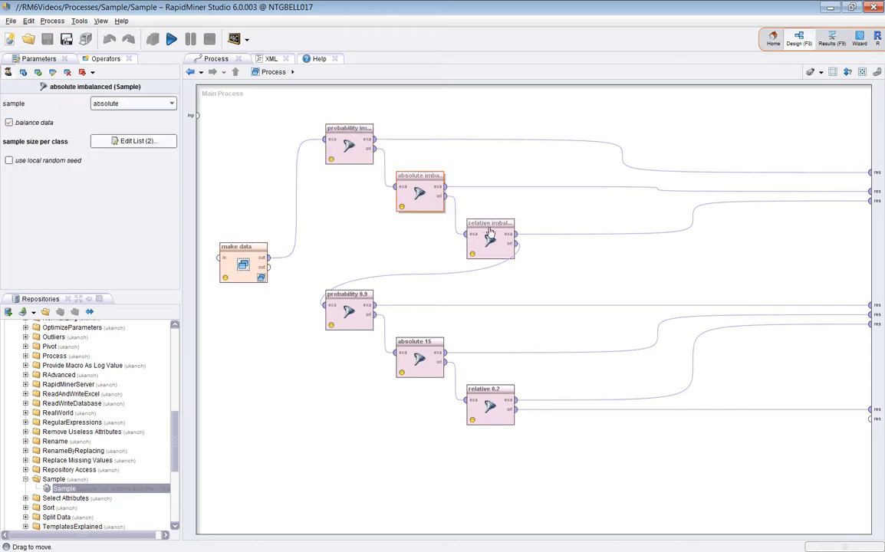
Inspect the relative 0.2 operator's parameters and its available sample types, keeping relative selected.
{"action": "left_click", "coordinate": [494, 412]}
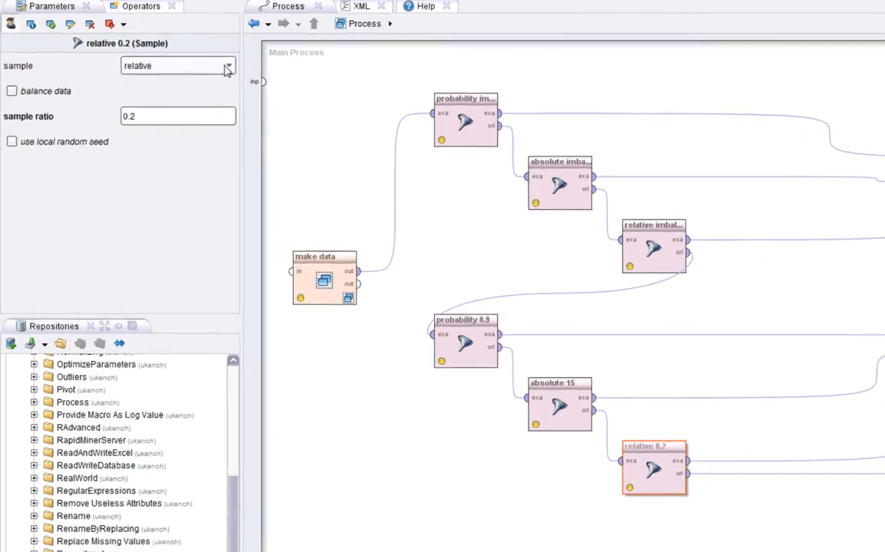
{"action": "left_click", "coordinate": [227, 68]}
{"action": "left_click", "coordinate": [228, 67]}
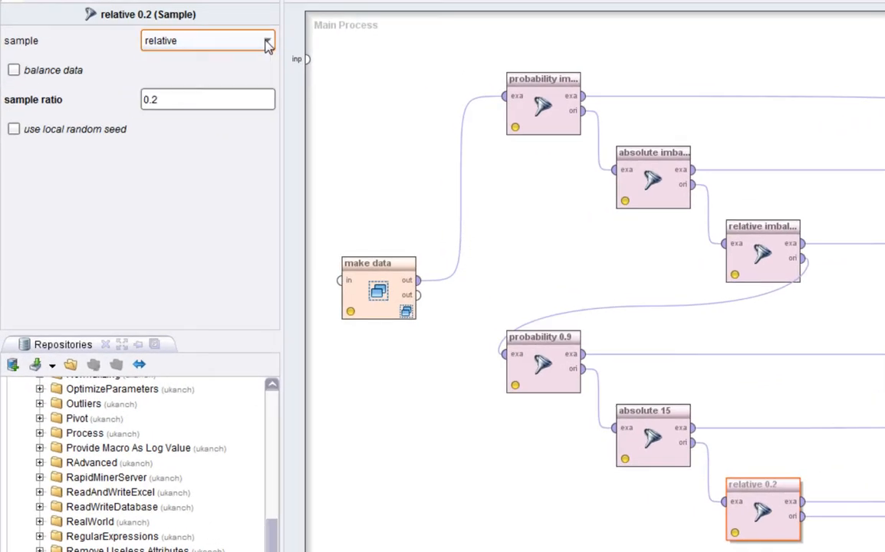
{"action": "left_click", "coordinate": [268, 46]}
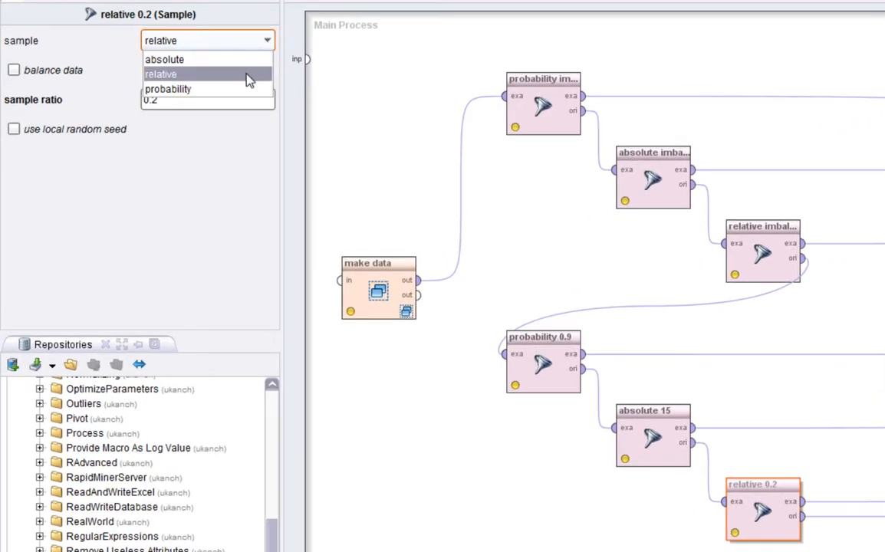
{"action": "left_click", "coordinate": [247, 74]}
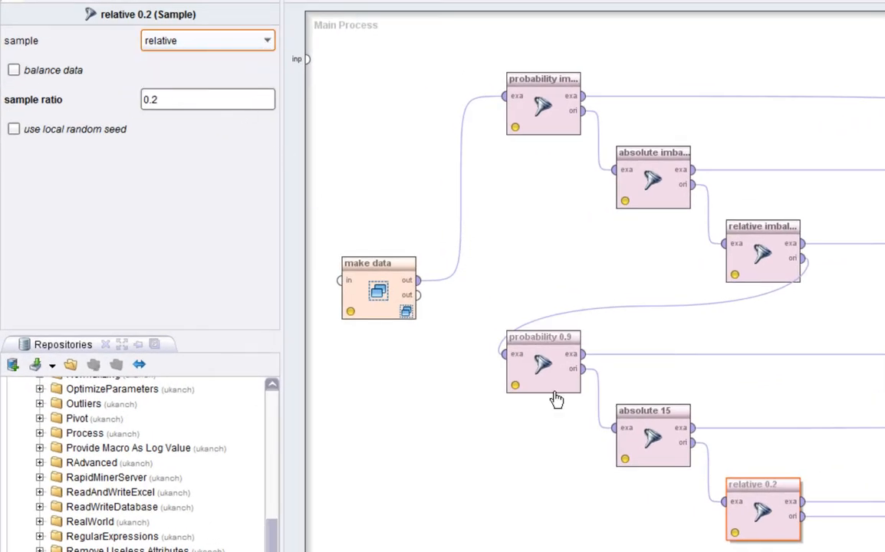
Check the sample type options of the absolute 15 operator and the parameters of the probability 0.9 operator.
{"action": "left_click", "coordinate": [636, 418]}
{"action": "left_click", "coordinate": [223, 43]}
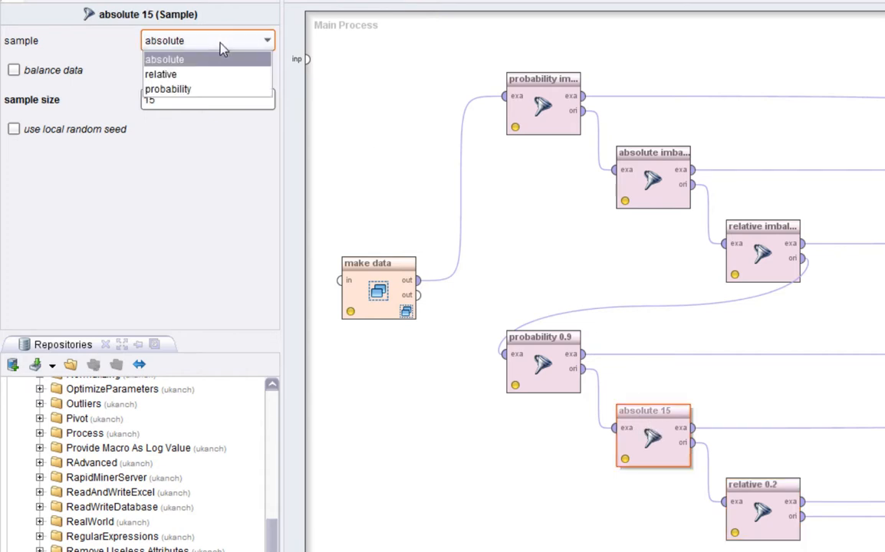
{"action": "left_click", "coordinate": [222, 44]}
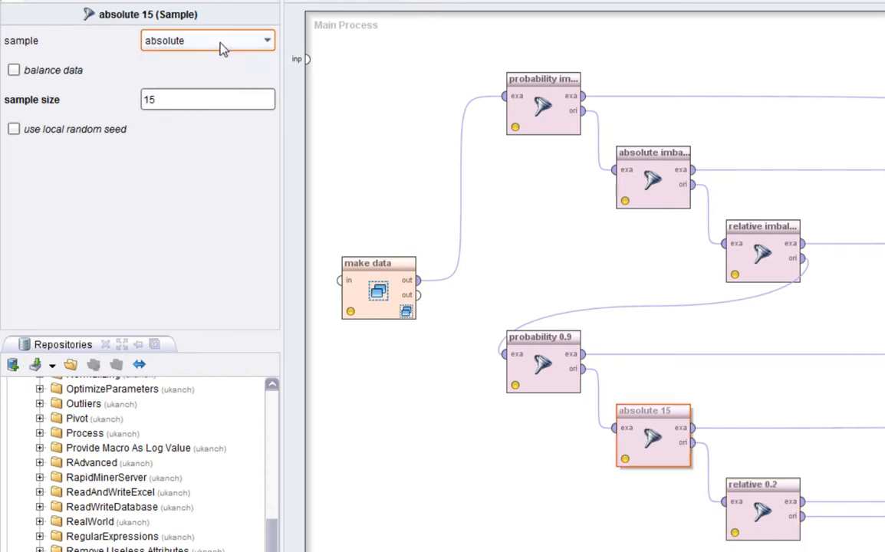
{"action": "left_click", "coordinate": [563, 366]}
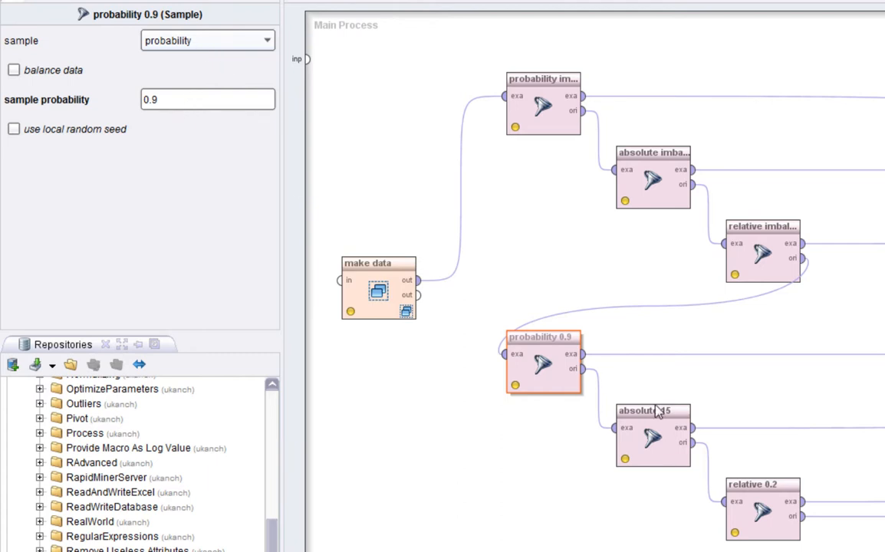
Step through the three imbalanced Sample operators and view the sample ratio per class list of relative imbalanced.
{"action": "left_click", "coordinate": [542, 107]}
{"action": "left_click", "coordinate": [652, 181]}
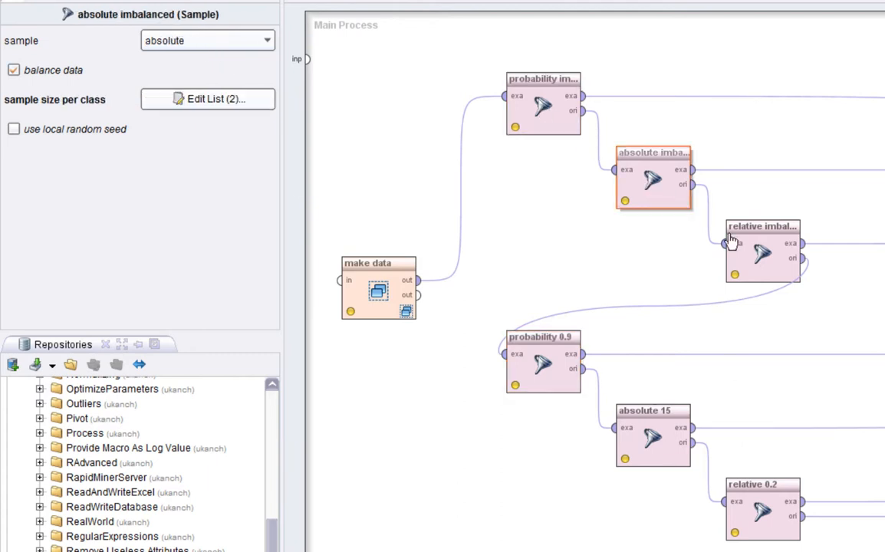
{"action": "left_click", "coordinate": [767, 256]}
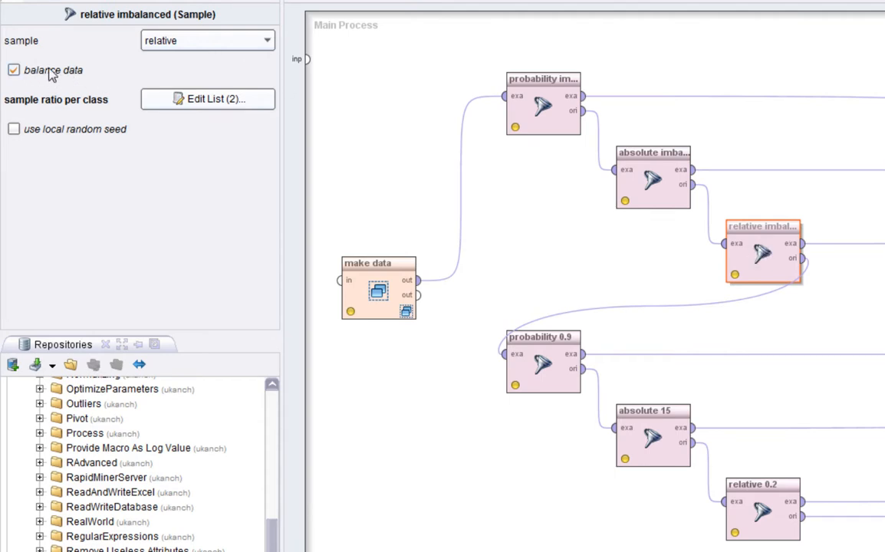
{"action": "left_click", "coordinate": [242, 105]}
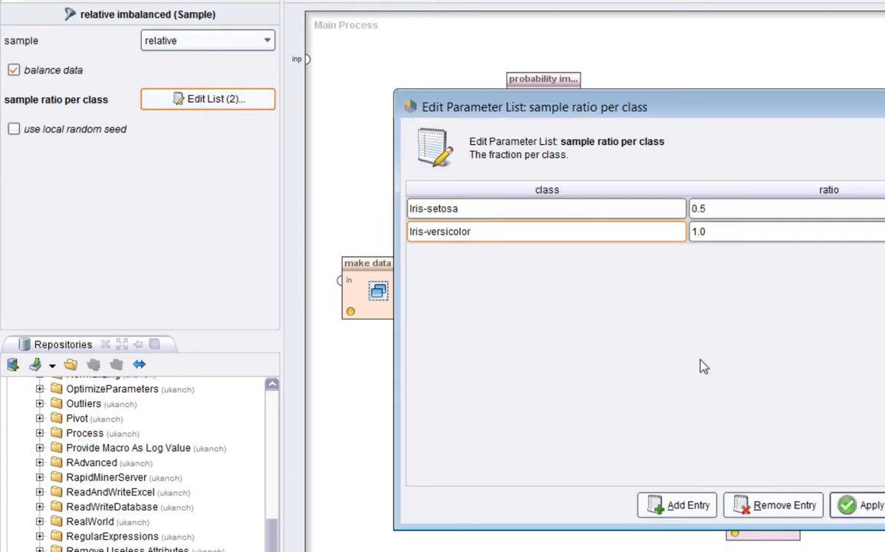
{"action": "left_click", "coordinate": [882, 505]}
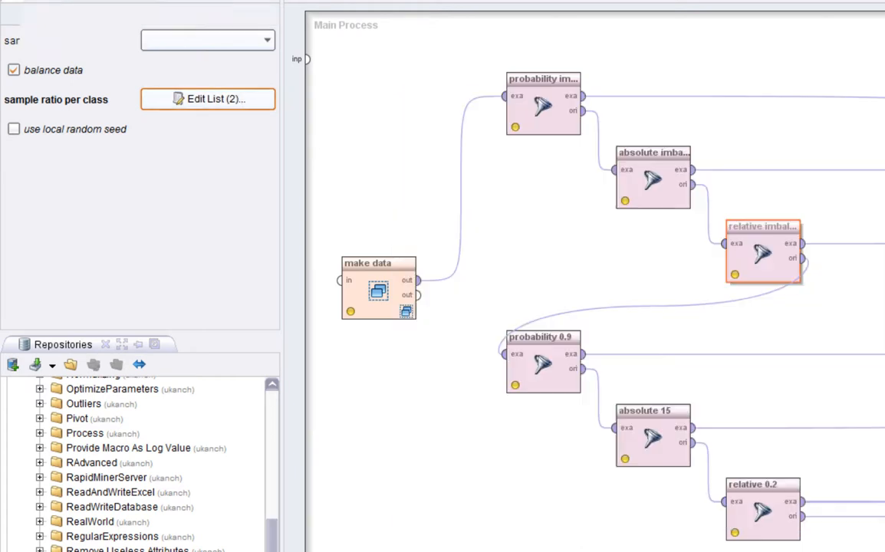
Compare the parameters of the relative, absolute and probability imbalanced operators with those of probability 0.9.
{"action": "left_click", "coordinate": [753, 259]}
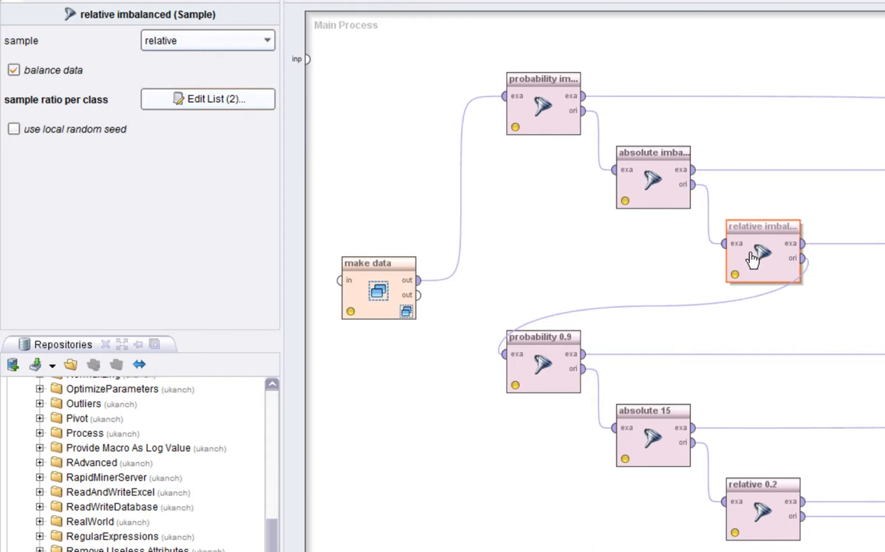
{"action": "left_click", "coordinate": [651, 182]}
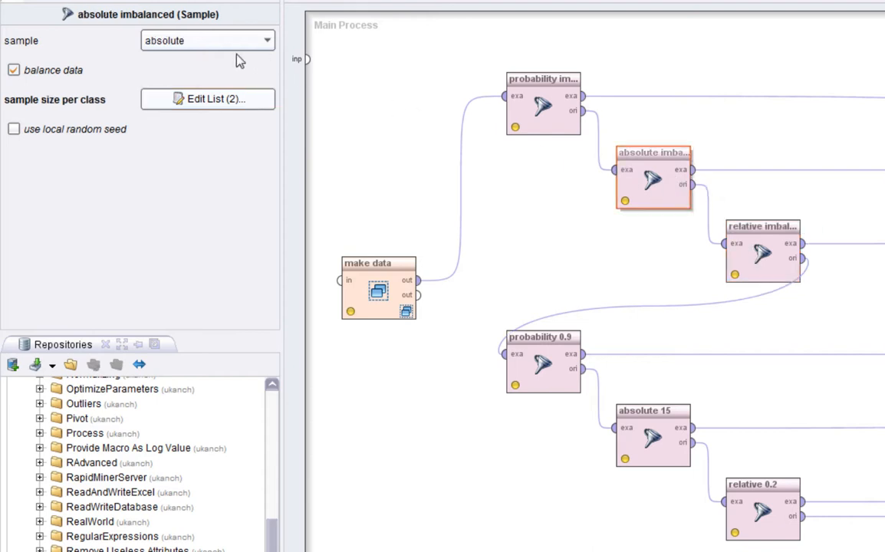
{"action": "left_click", "coordinate": [535, 112]}
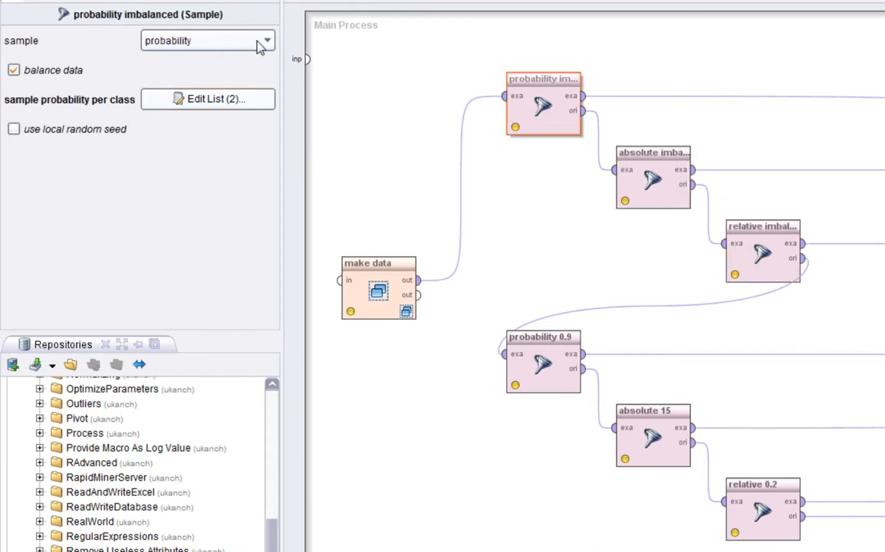
{"action": "left_click", "coordinate": [555, 381]}
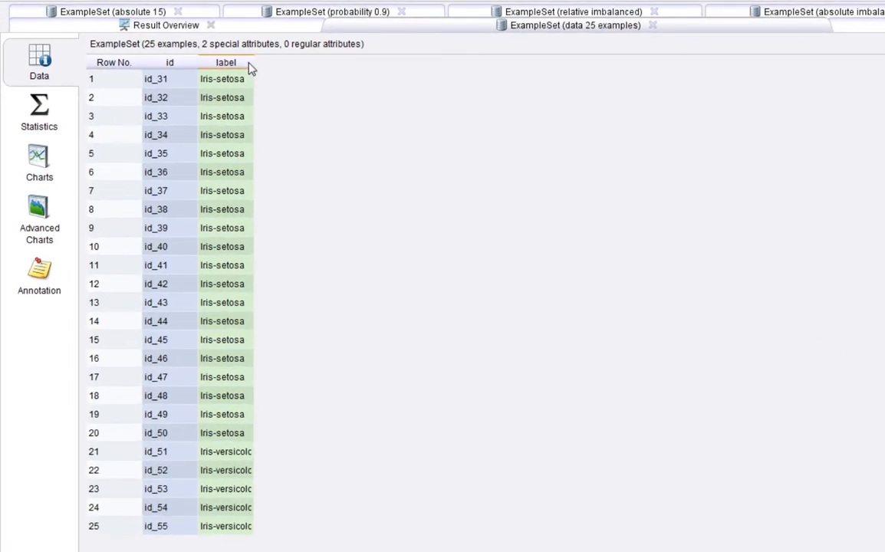
Widen the label column of the 25-example data set and highlight its Iris-setosa labels and all the ids.
{"action": "left_click_drag", "start_coordinate": [256, 66], "coordinate": [311, 66]}
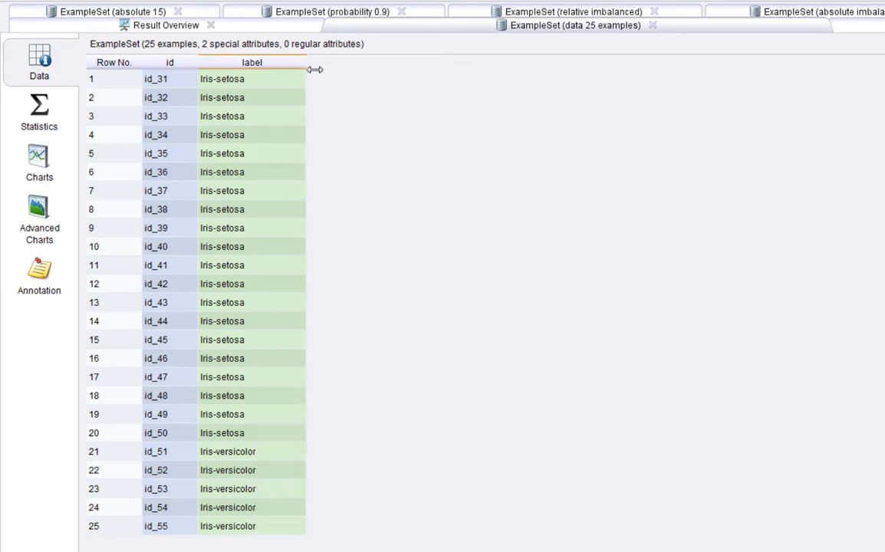
{"action": "left_click_drag", "start_coordinate": [262, 526], "coordinate": [221, 86]}
{"action": "left_click_drag", "start_coordinate": [244, 527], "coordinate": [242, 75]}
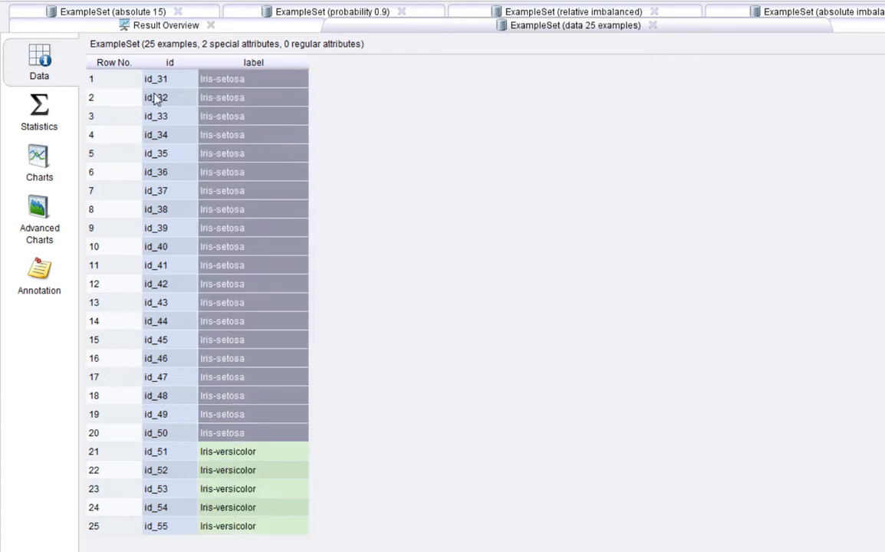
{"action": "left_click_drag", "start_coordinate": [159, 79], "coordinate": [170, 544]}
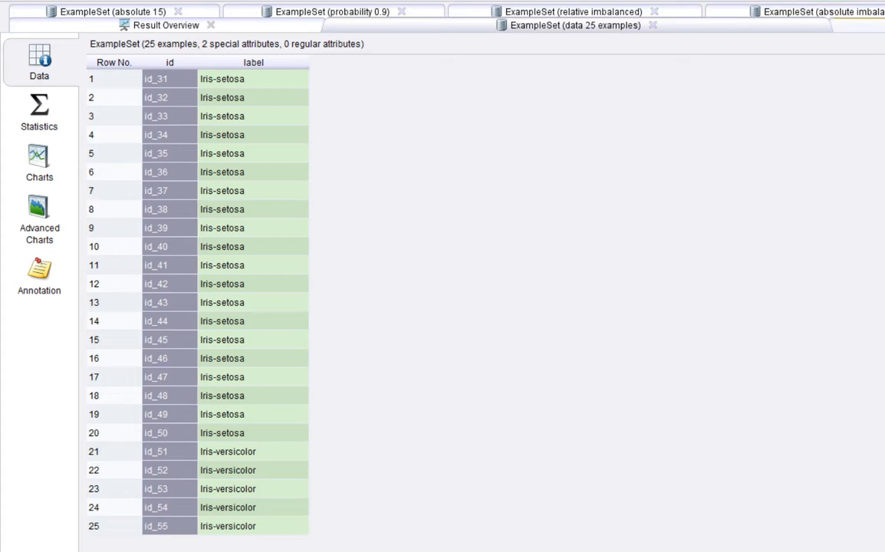
Return to the process design and review the relative 0.2 operator's sample type, leaving it on relative.
{"action": "key", "text": "F8"}
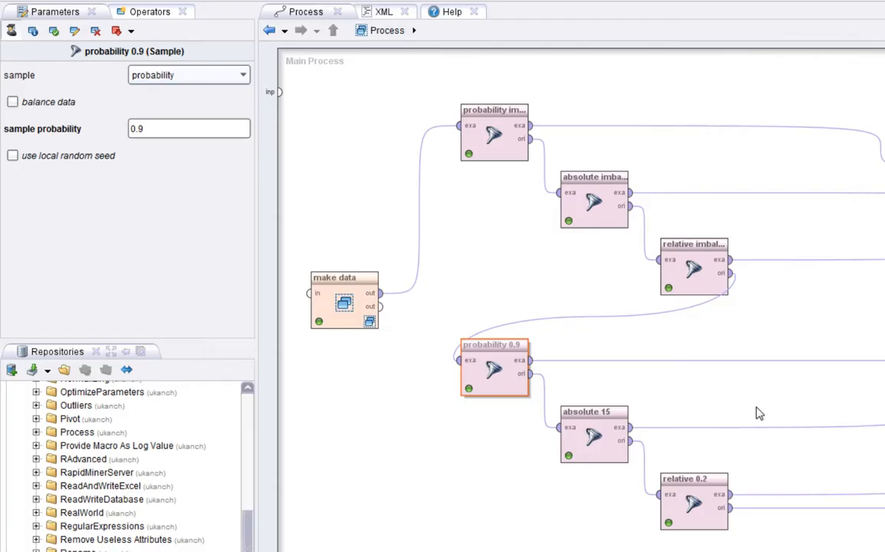
{"action": "left_click", "coordinate": [695, 499]}
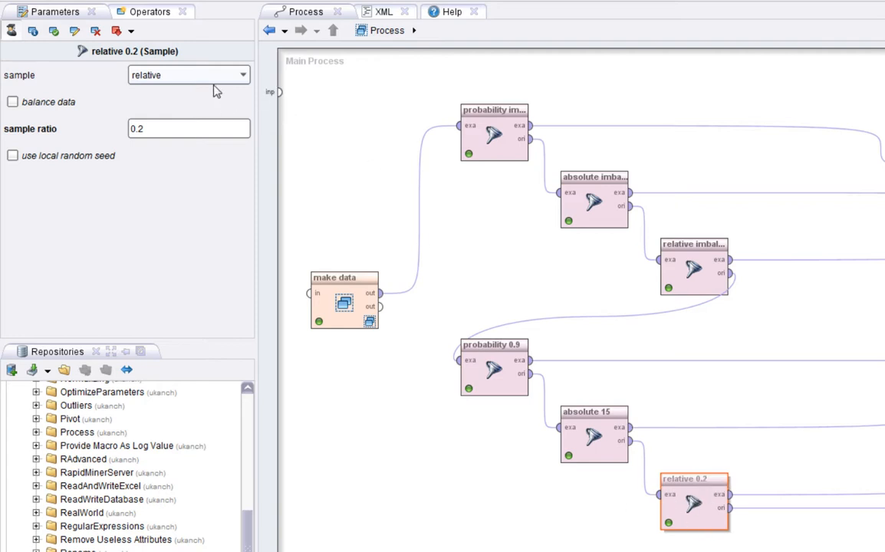
{"action": "left_click", "coordinate": [193, 75]}
{"action": "left_click", "coordinate": [193, 107]}
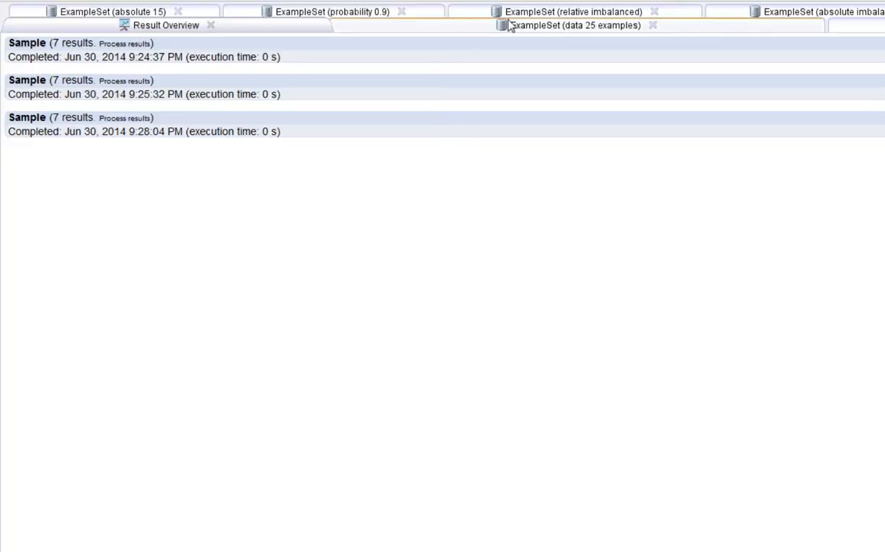
Open the example set sampled by the relative 0.2 operator and widen its label and id columns.
{"action": "left_click", "coordinate": [508, 25]}
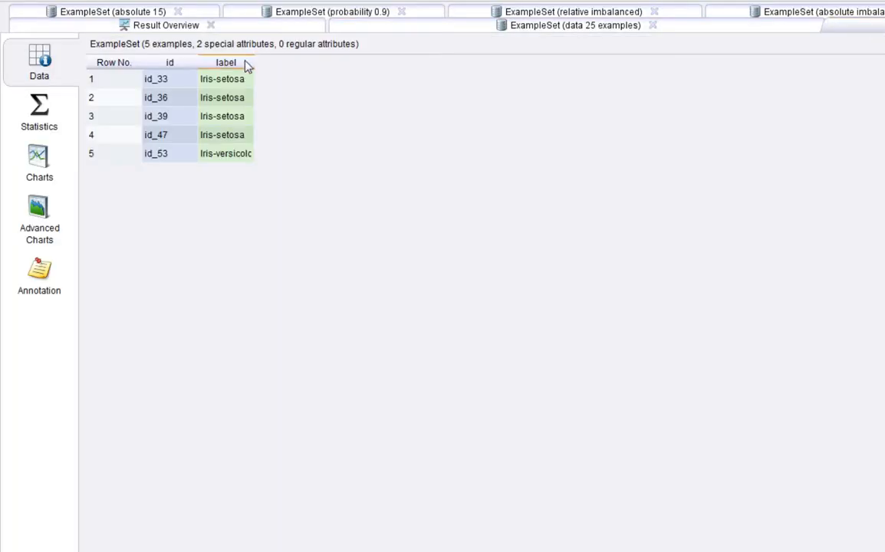
{"action": "left_click_drag", "start_coordinate": [256, 63], "coordinate": [324, 63]}
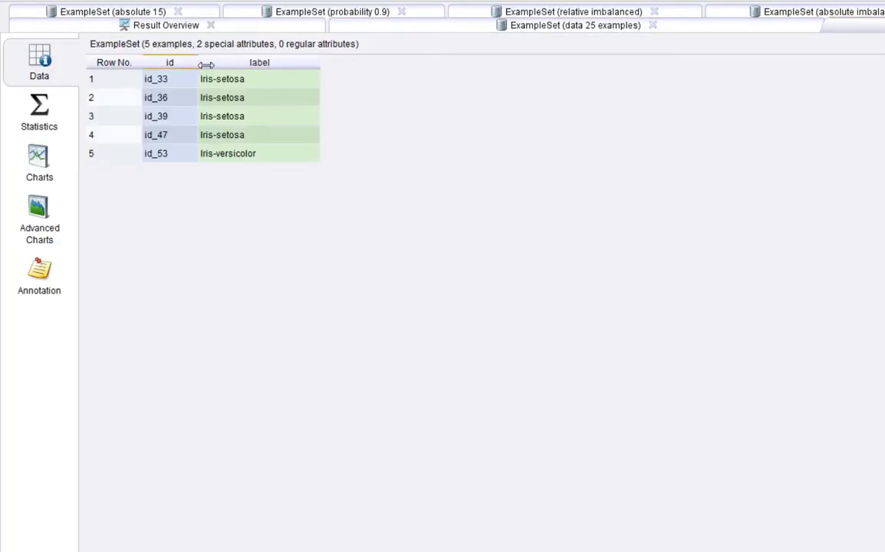
{"action": "left_click_drag", "start_coordinate": [197, 64], "coordinate": [233, 64]}
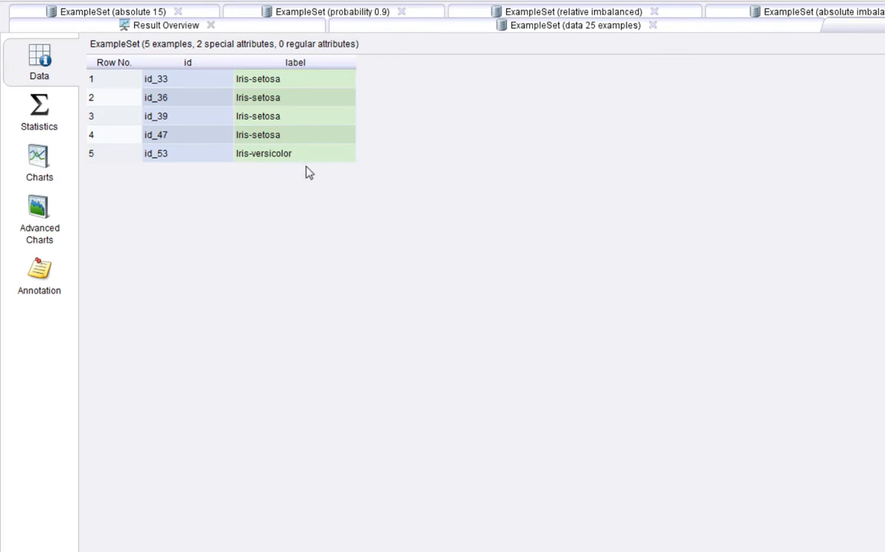
Highlight the Iris-setosa and Iris-versicolor labels in the relative 0.2 sample to compare their proportions.
{"action": "left_click_drag", "start_coordinate": [264, 159], "coordinate": [278, 75]}
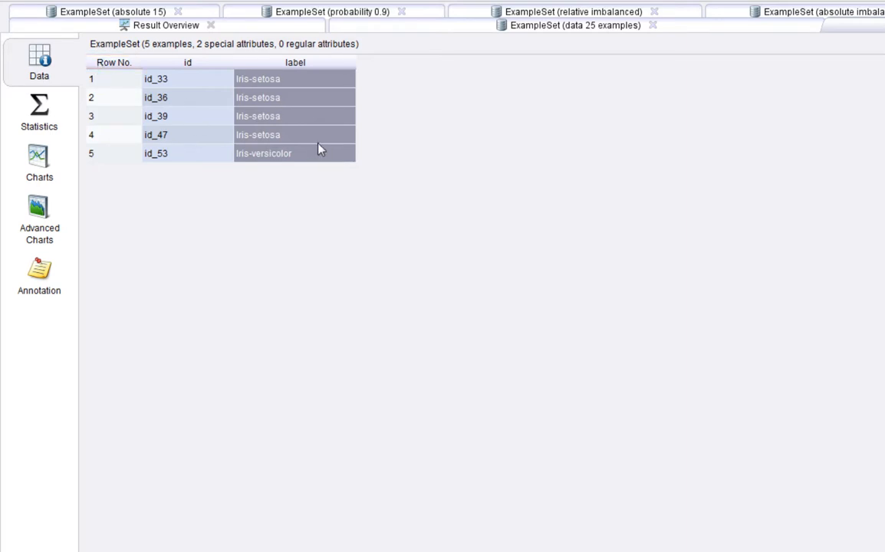
{"action": "left_click", "coordinate": [297, 138]}
{"action": "left_click", "coordinate": [292, 156]}
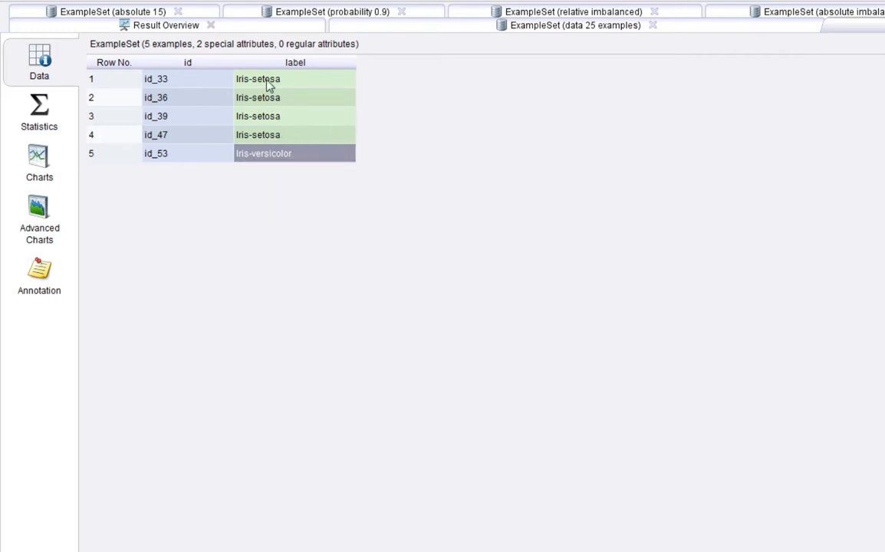
{"action": "left_click_drag", "start_coordinate": [249, 79], "coordinate": [268, 140]}
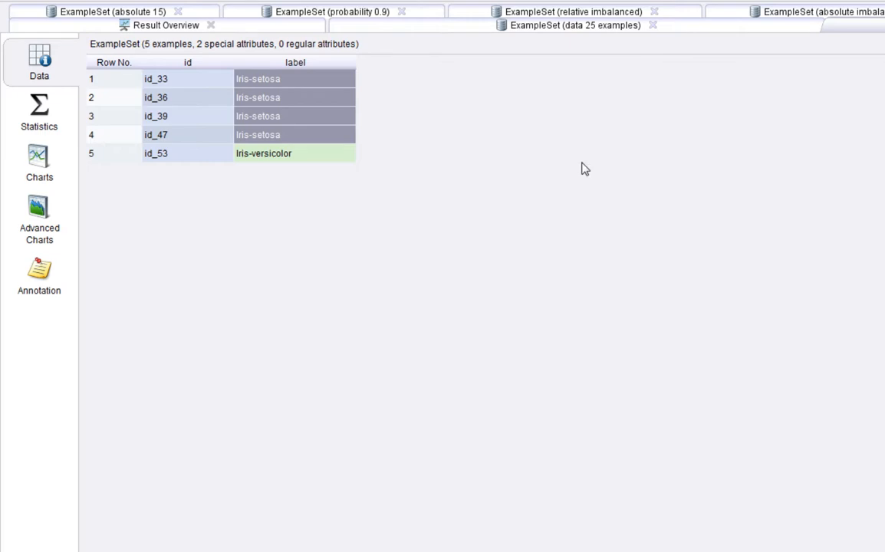
{"action": "left_click", "coordinate": [330, 156]}
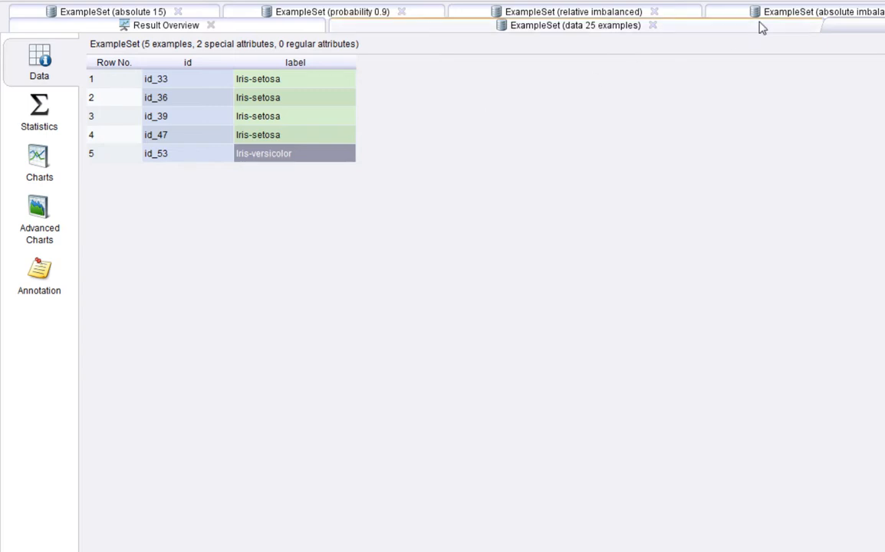
Return to the process design and review the absolute 15 operator's sample type and sample size.
{"action": "key", "text": "F8"}
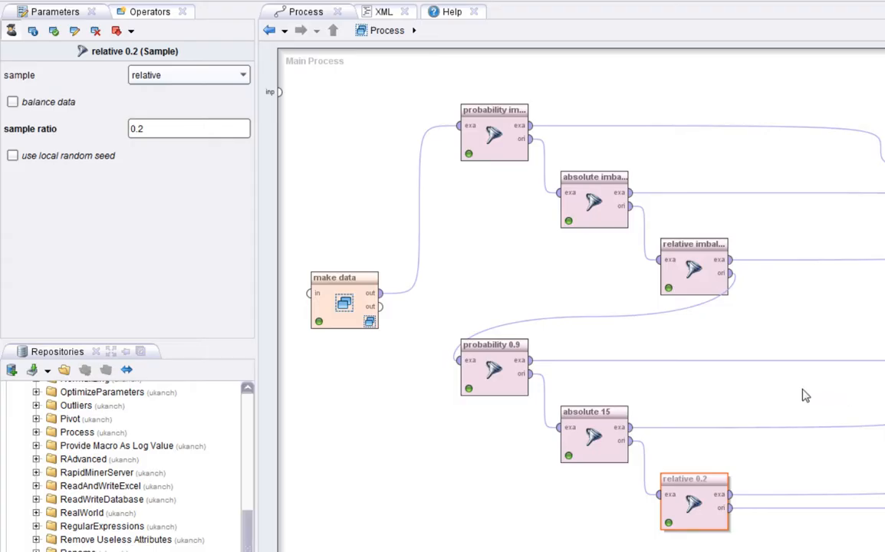
{"action": "left_click", "coordinate": [585, 448]}
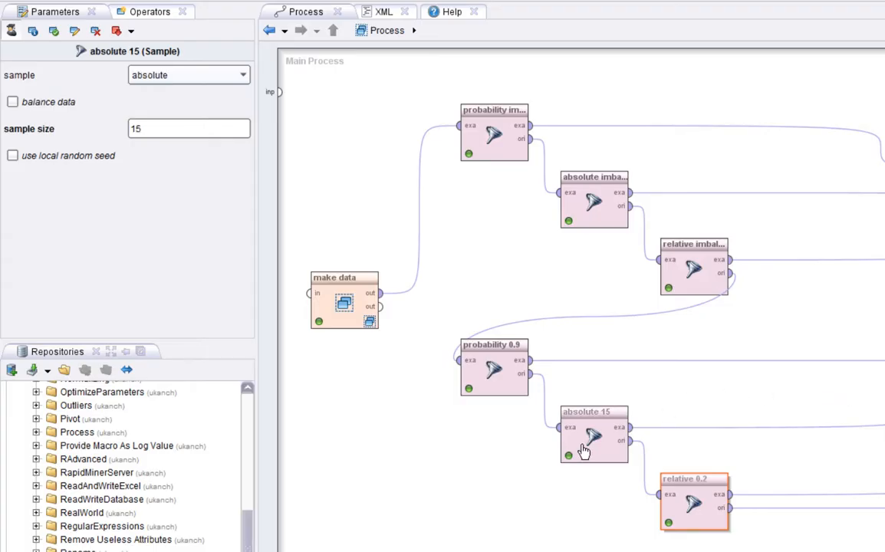
{"action": "left_click", "coordinate": [175, 80]}
{"action": "left_click", "coordinate": [174, 81]}
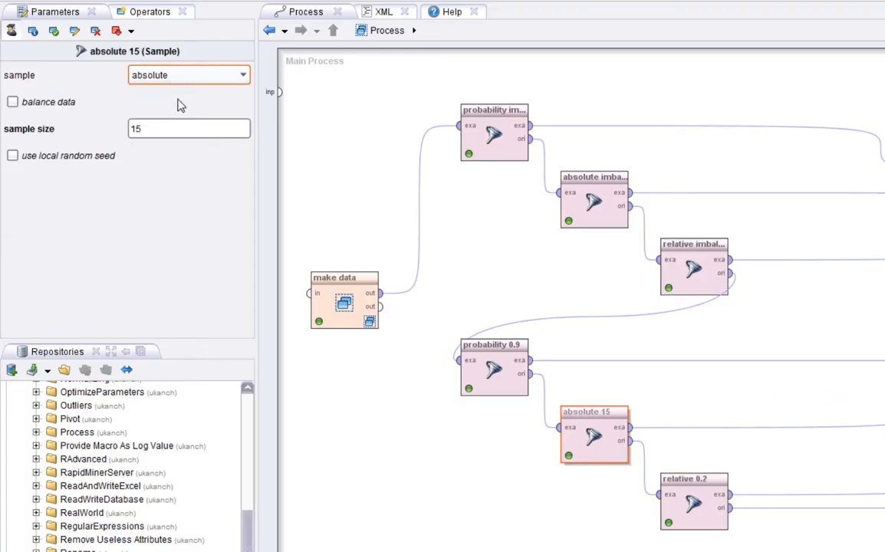
{"action": "left_click", "coordinate": [164, 131]}
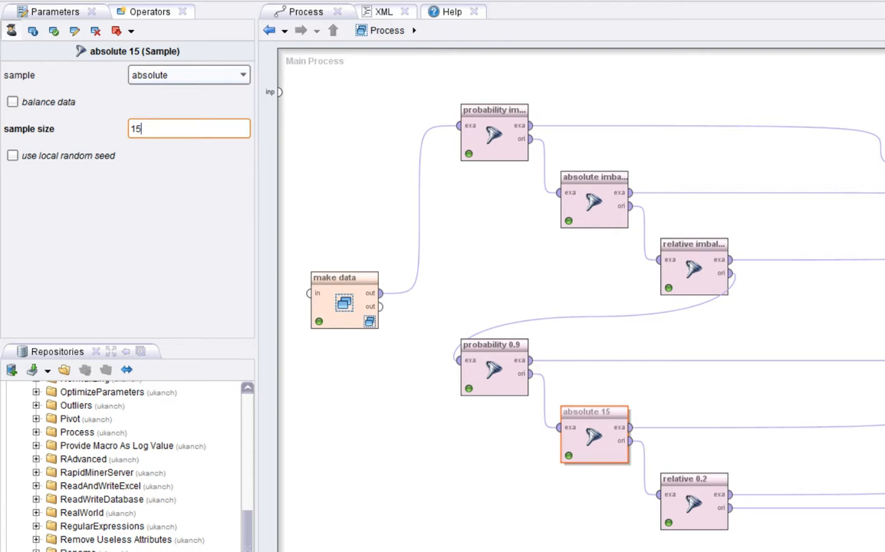
Open the example set sampled by absolute 15, widen its label column and highlight the Iris-setosa and Iris-versicolor labels.
{"action": "key", "text": "F11"}
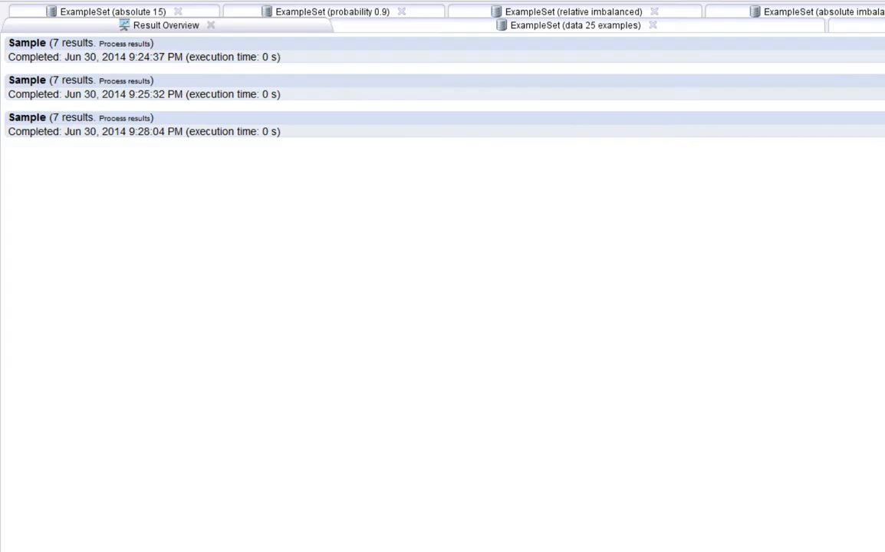
{"action": "left_click", "coordinate": [142, 13]}
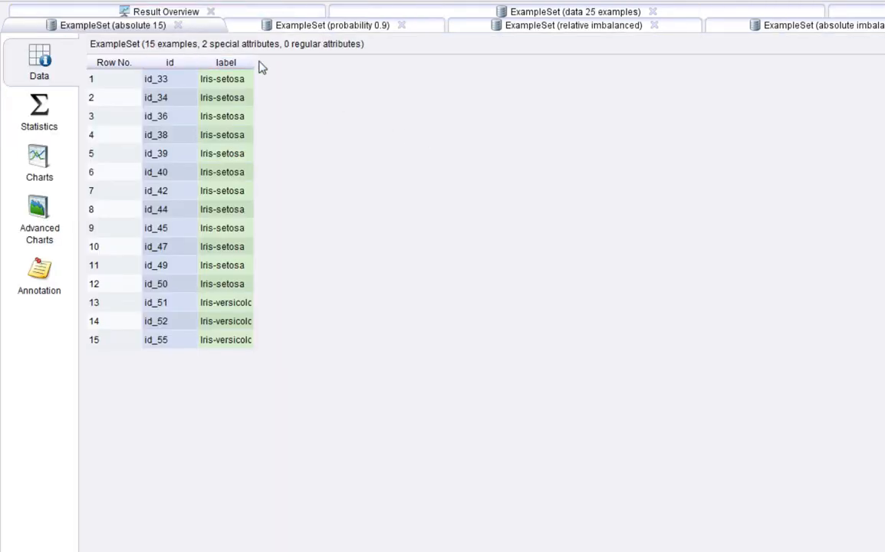
{"action": "left_click_drag", "start_coordinate": [255, 64], "coordinate": [326, 64]}
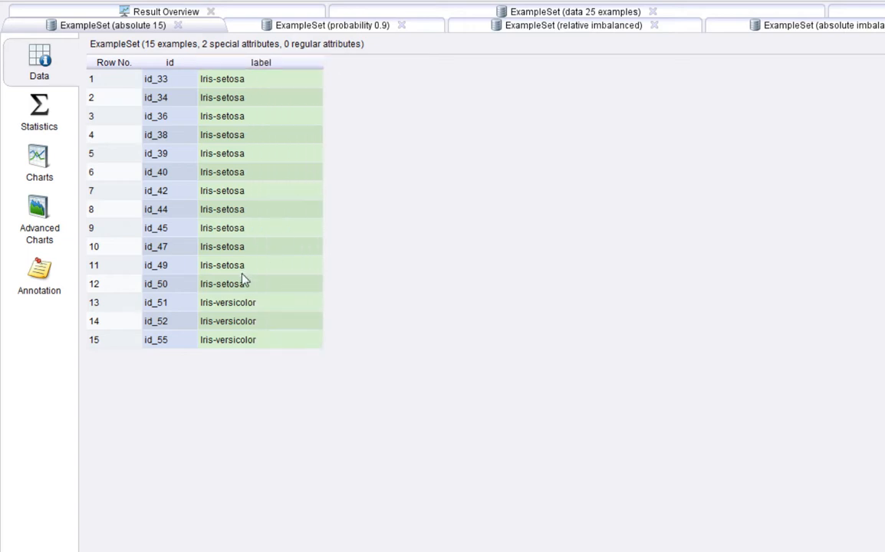
{"action": "left_click_drag", "start_coordinate": [239, 267], "coordinate": [240, 83]}
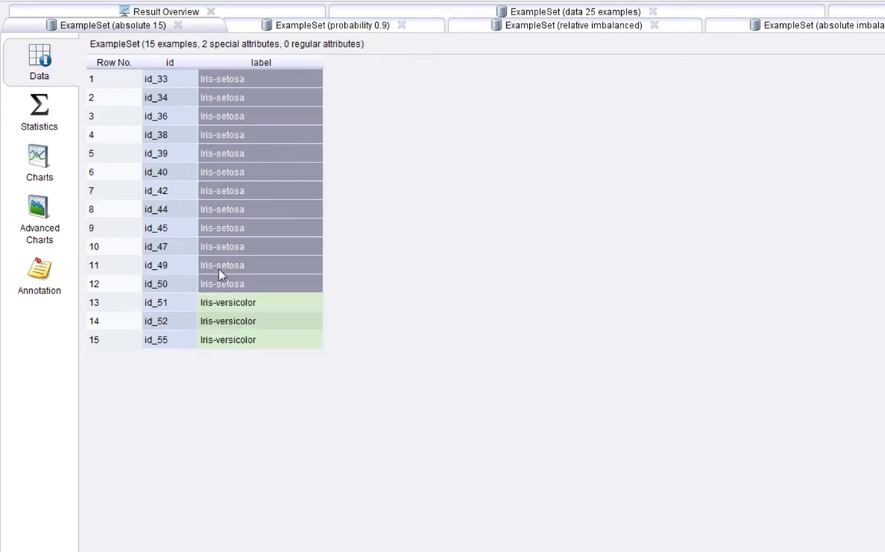
{"action": "left_click_drag", "start_coordinate": [214, 339], "coordinate": [217, 310]}
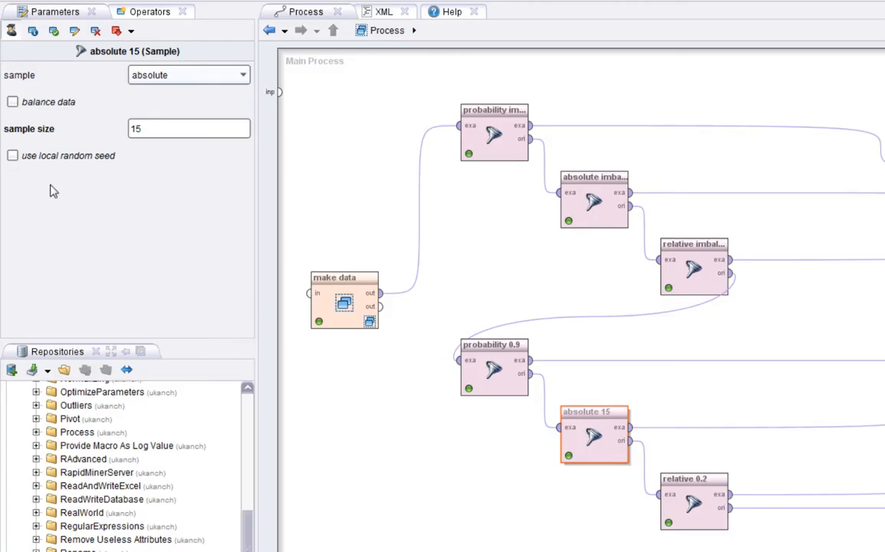
Rerun the process with absolute 15 using local random seed 1992, and inspect the ids and labels in its sample.
{"action": "left_click", "coordinate": [14, 155]}
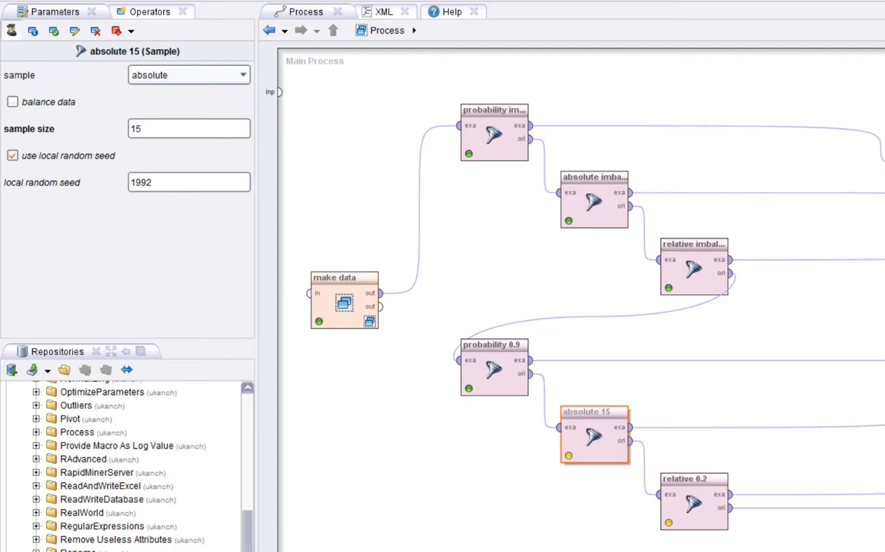
{"action": "key", "text": "F9"}
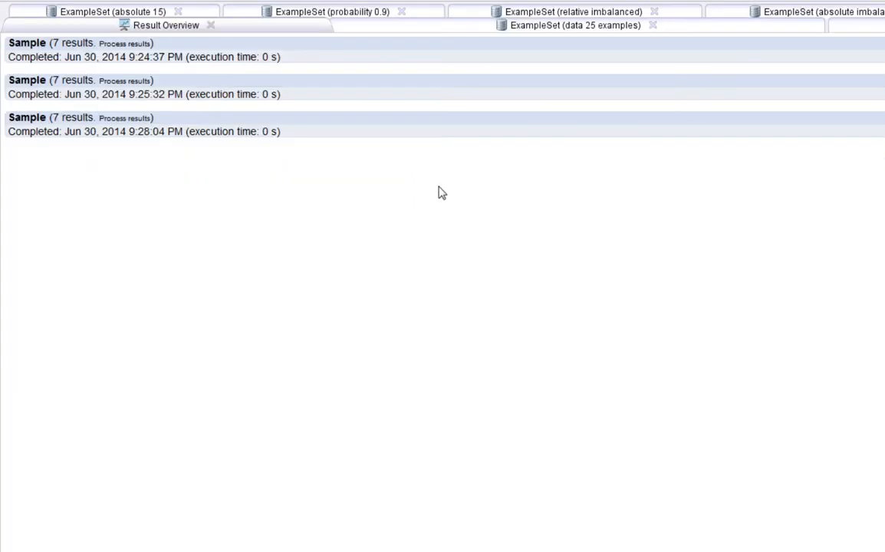
{"action": "left_click", "coordinate": [119, 11]}
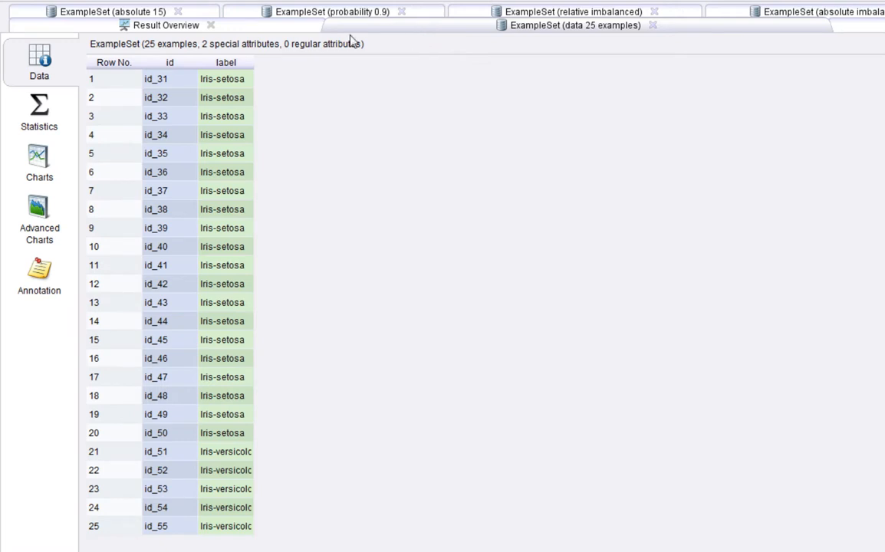
{"action": "left_click", "coordinate": [112, 12]}
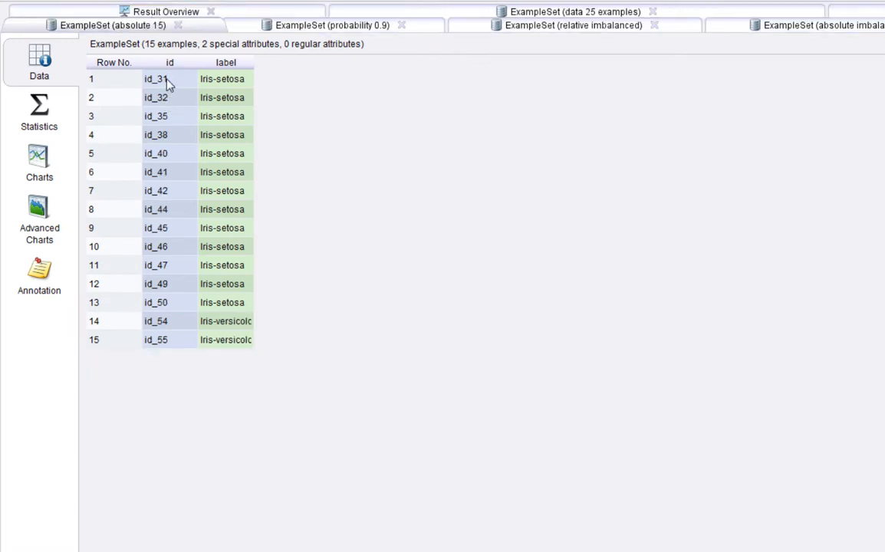
{"action": "left_click_drag", "start_coordinate": [170, 81], "coordinate": [164, 338]}
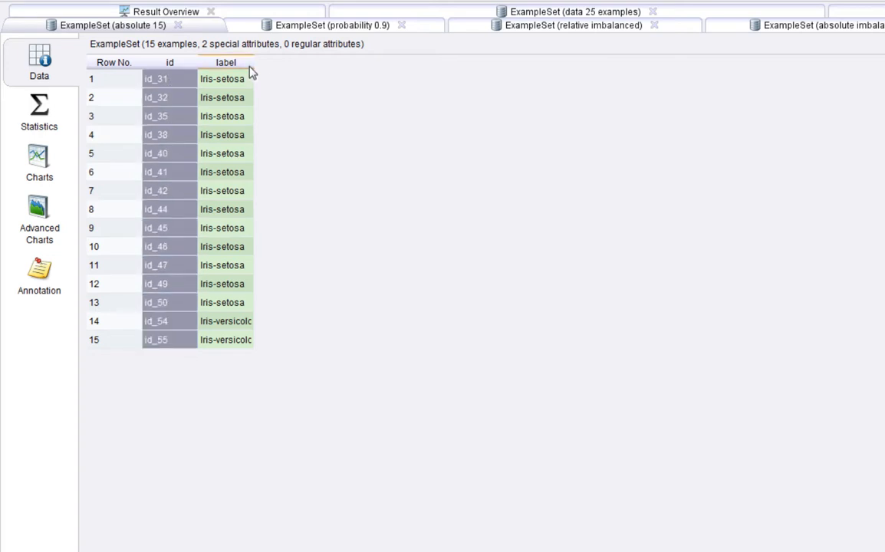
{"action": "left_click_drag", "start_coordinate": [261, 67], "coordinate": [336, 69]}
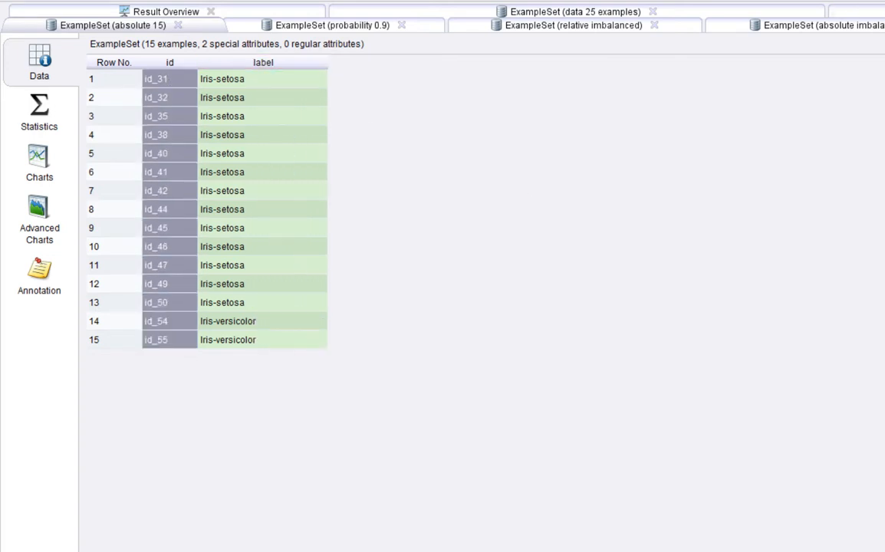
Return to the process design and turn off the local random seed for the absolute 15 operator.
{"action": "key", "text": "F8"}
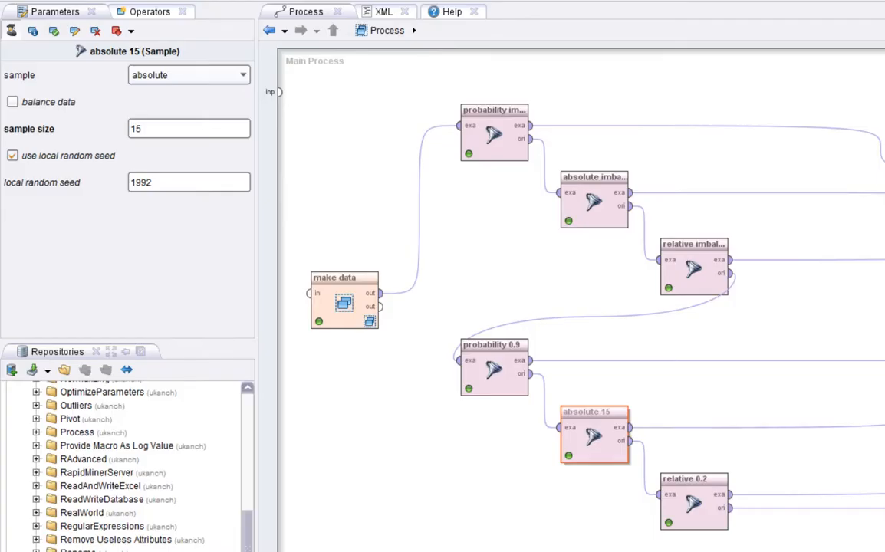
{"action": "left_click", "coordinate": [80, 154]}
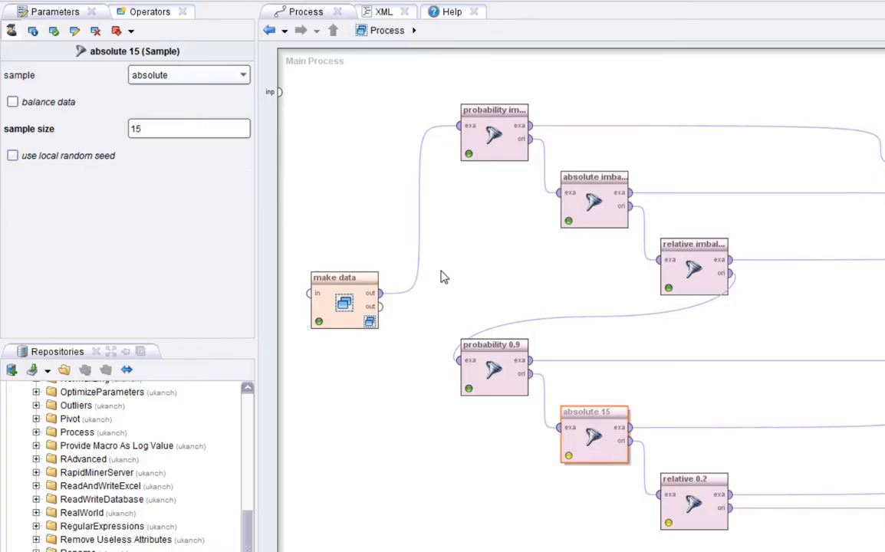
Review the probability 0.9 operator, and compare the Iris-setosa and Iris-versicolor labels in its sample with the label column widened.
{"action": "left_click", "coordinate": [497, 381]}
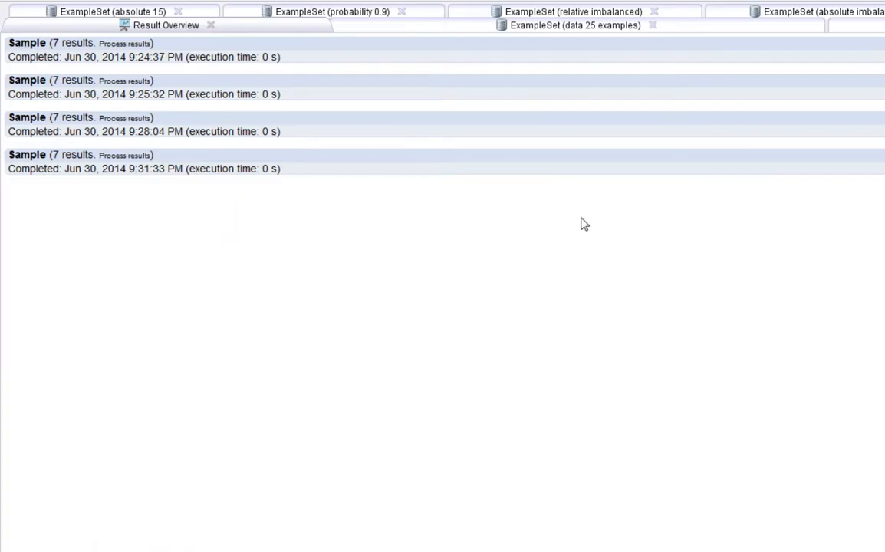
{"action": "left_click", "coordinate": [384, 12]}
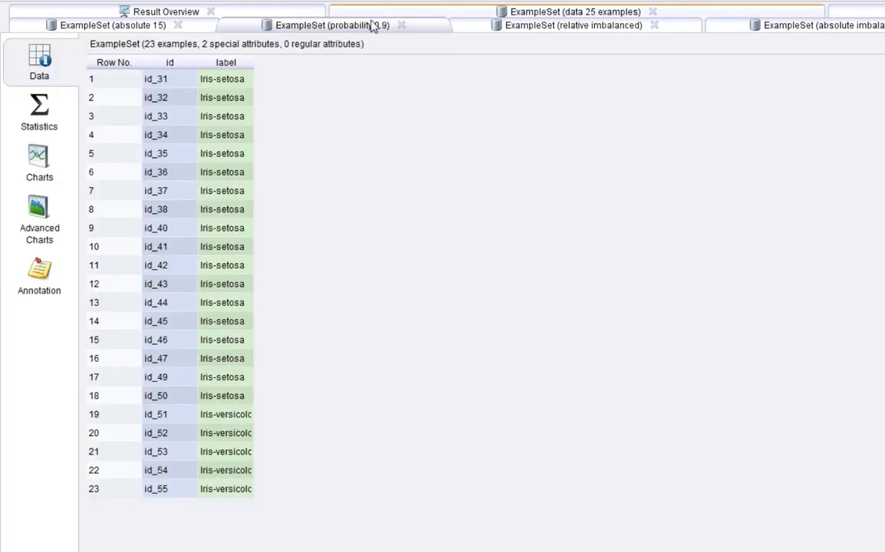
{"action": "left_click_drag", "start_coordinate": [255, 66], "coordinate": [342, 66]}
{"action": "left_click_drag", "start_coordinate": [236, 495], "coordinate": [217, 80]}
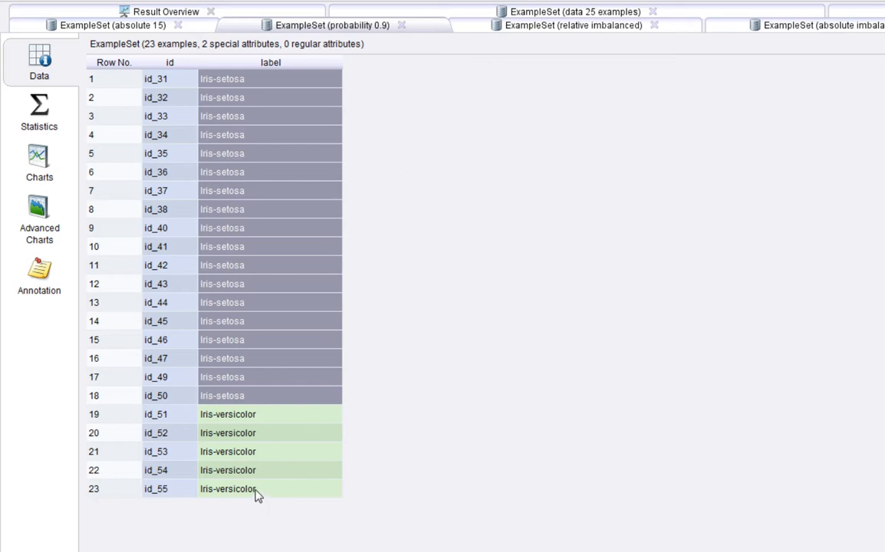
{"action": "left_click_drag", "start_coordinate": [257, 495], "coordinate": [240, 423]}
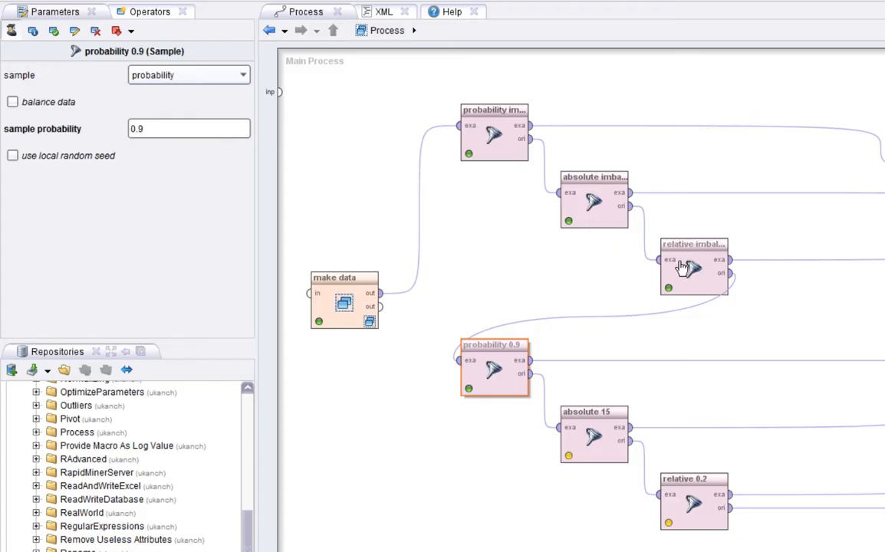
Review the relative imbalanced operator's sample type and its sample ratio per class list, closing the list without changes.
{"action": "left_click", "coordinate": [684, 268]}
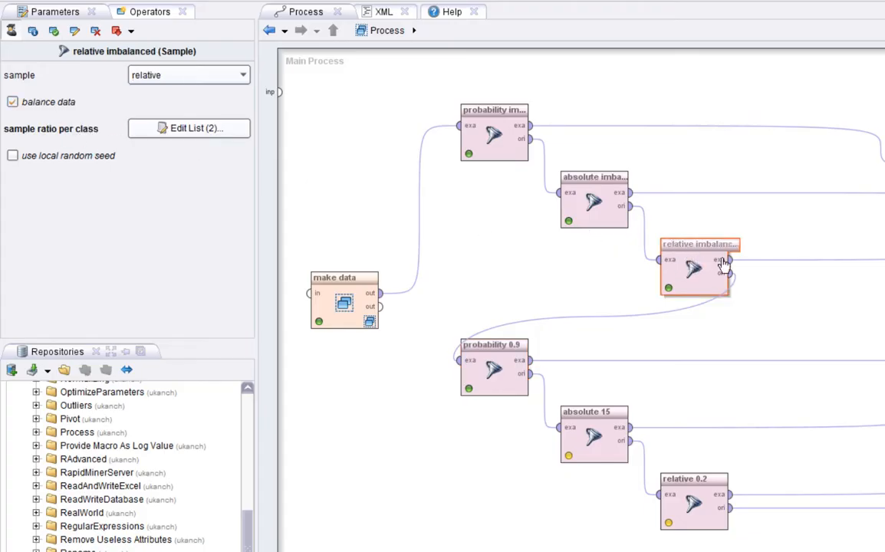
{"action": "left_click", "coordinate": [149, 79]}
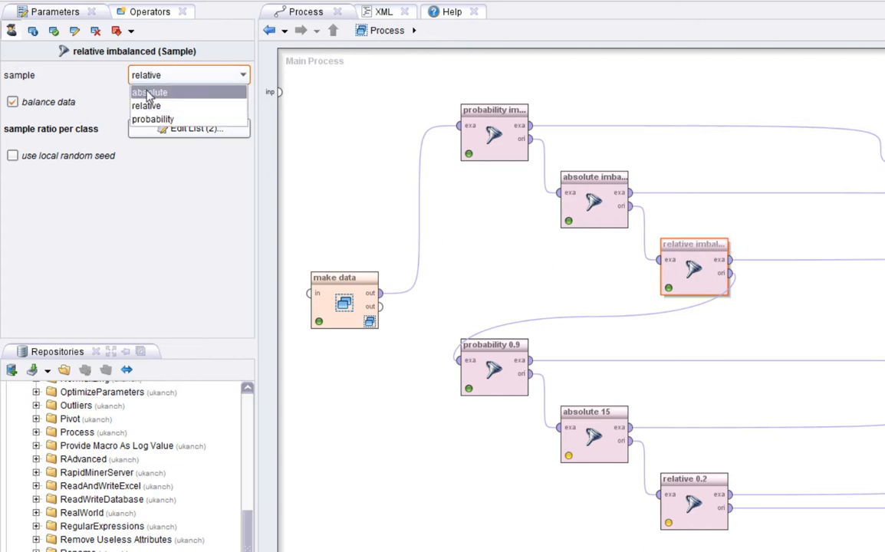
{"action": "left_click", "coordinate": [137, 105]}
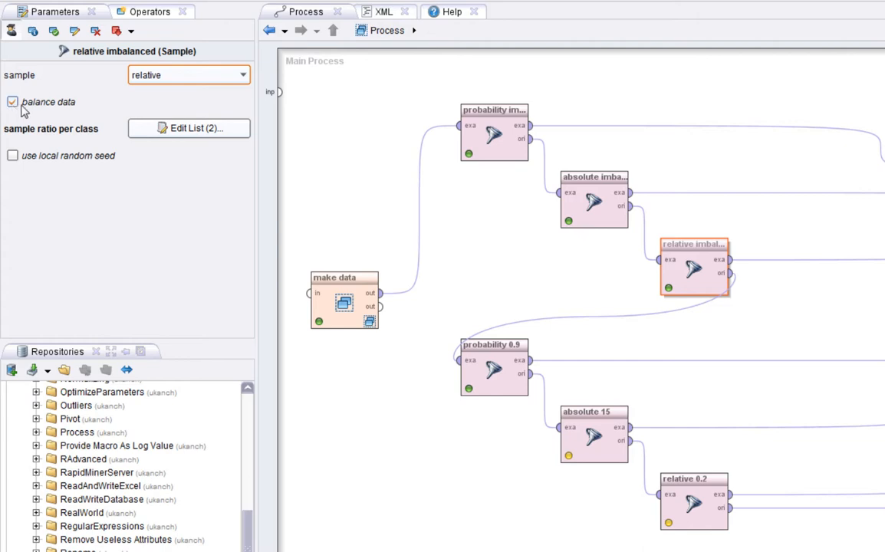
{"action": "left_click", "coordinate": [176, 129]}
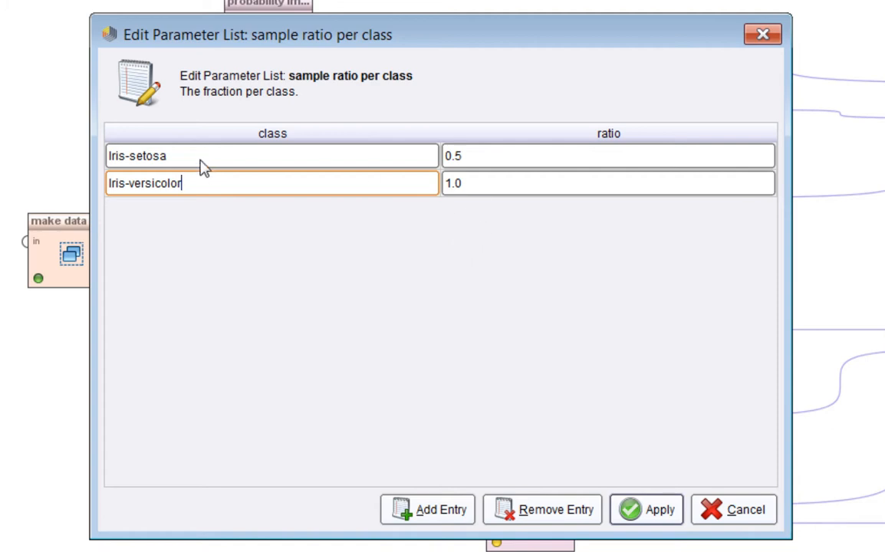
{"action": "left_click", "coordinate": [503, 185]}
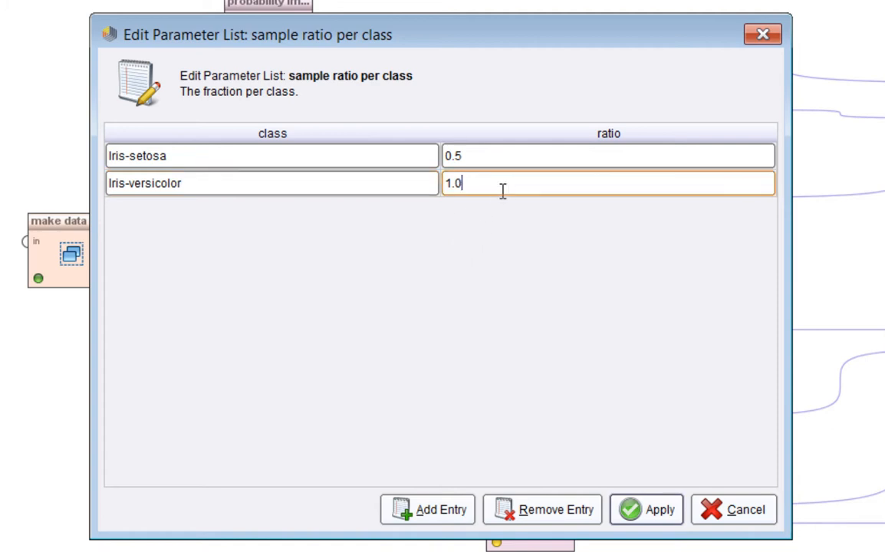
{"action": "left_click", "coordinate": [494, 164]}
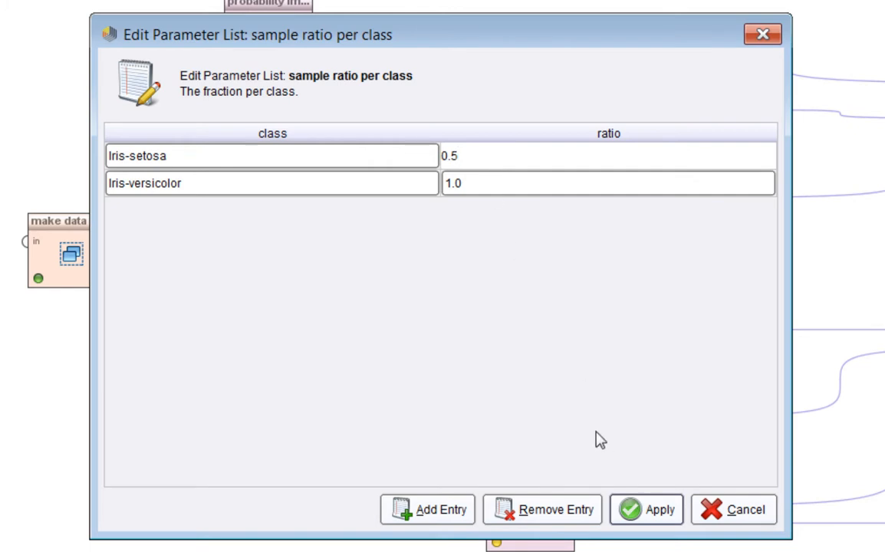
{"action": "left_click", "coordinate": [721, 516]}
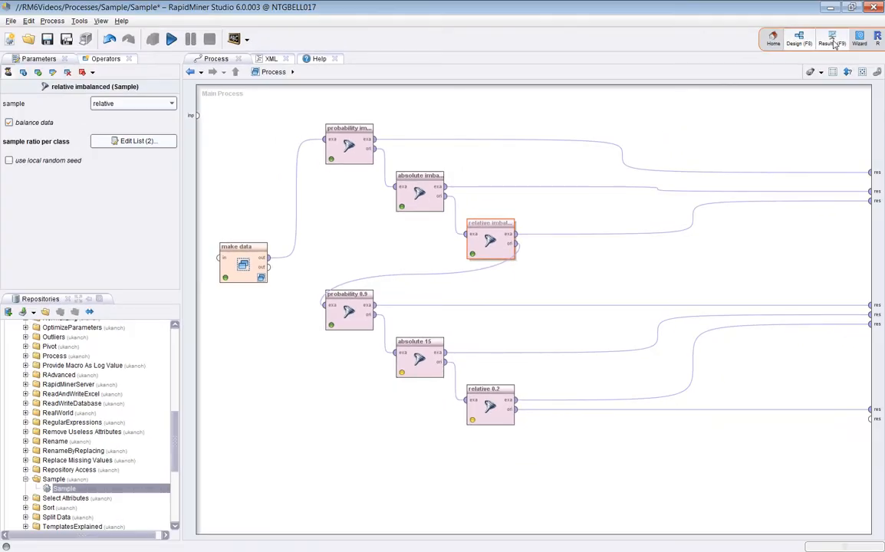
Open the relative imbalanced sample, widen its label column and highlight the Iris-versicolor and Iris-setosa labels to compare them.
{"action": "left_click", "coordinate": [832, 40]}
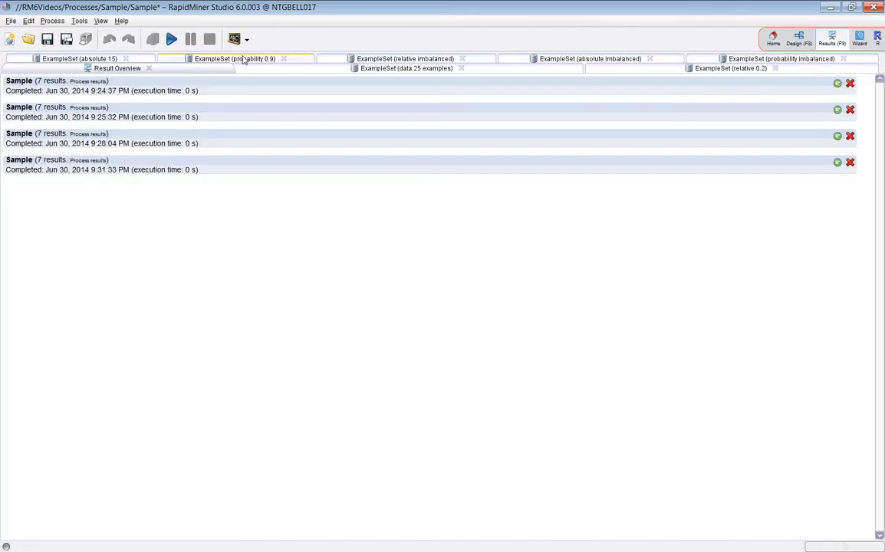
{"action": "left_click", "coordinate": [300, 56]}
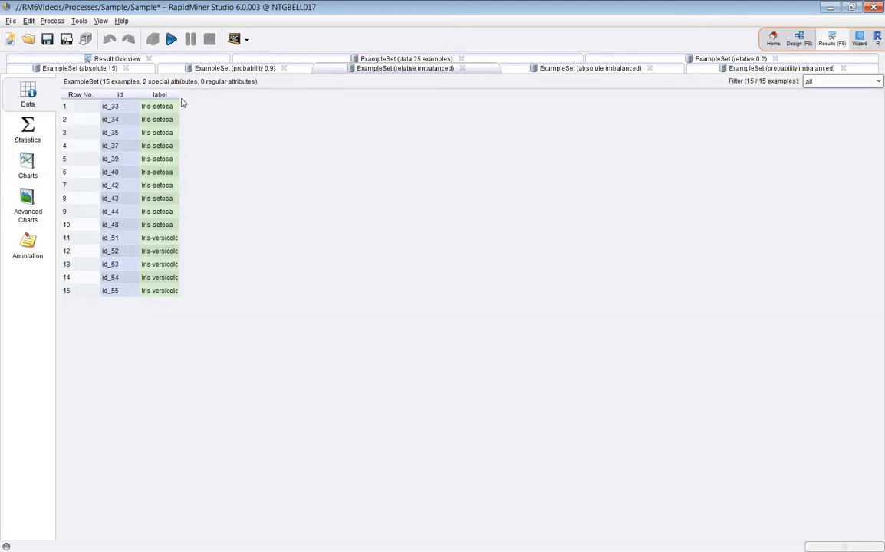
{"action": "left_click_drag", "start_coordinate": [179, 93], "coordinate": [230, 93]}
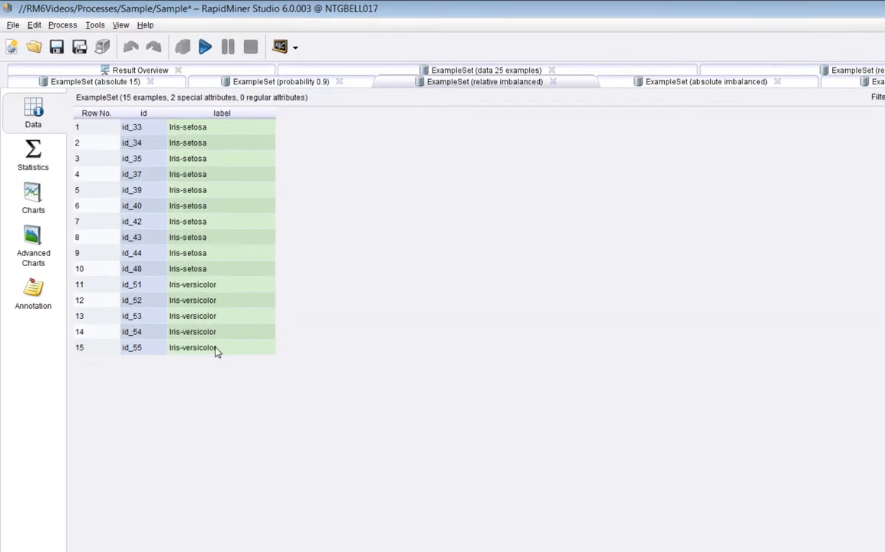
{"action": "left_click_drag", "start_coordinate": [181, 292], "coordinate": [182, 240]}
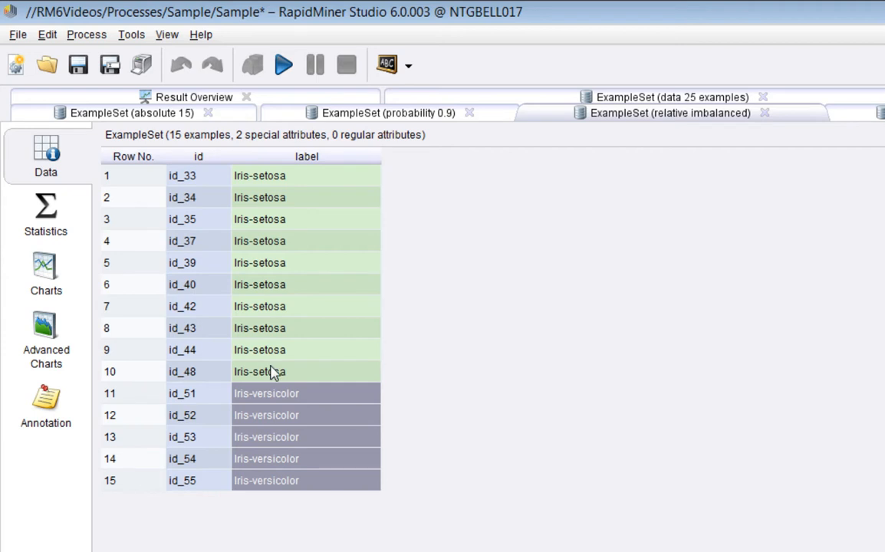
{"action": "left_click_drag", "start_coordinate": [270, 368], "coordinate": [244, 175]}
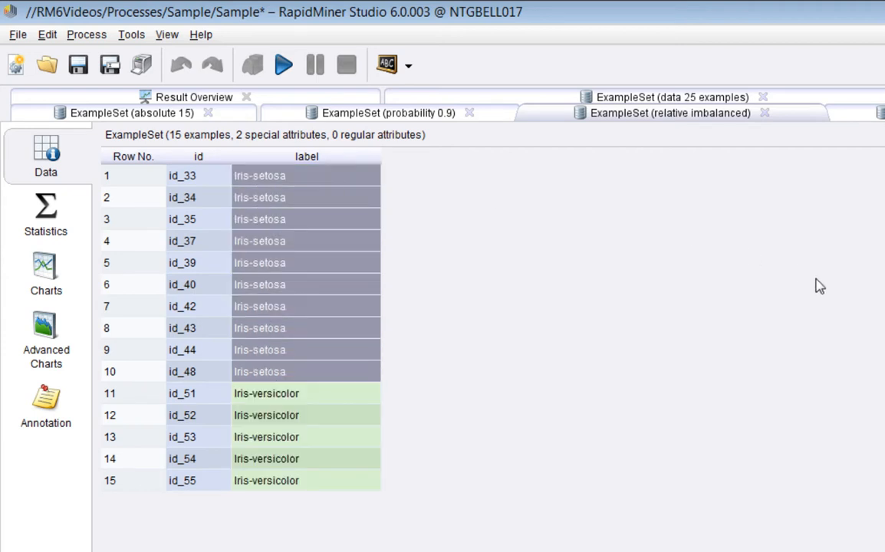
{"action": "left_click_drag", "start_coordinate": [307, 481], "coordinate": [312, 186]}
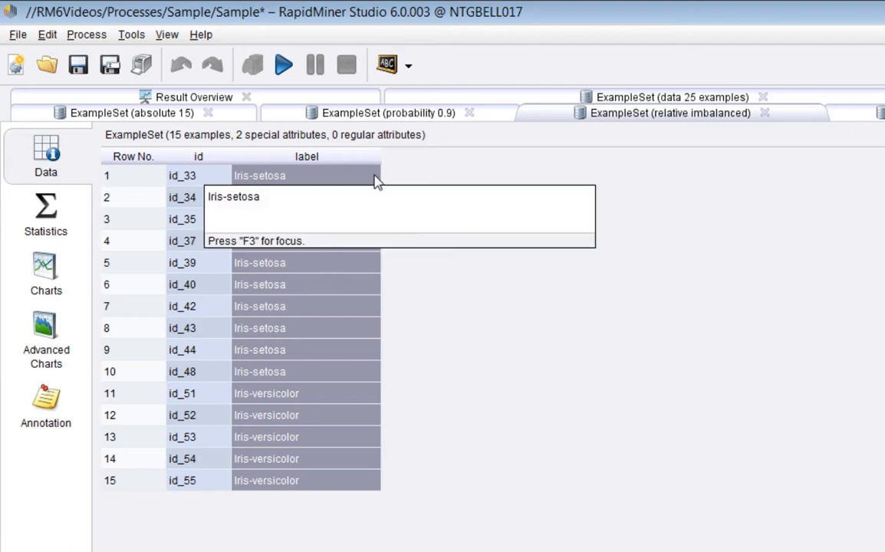
Return to the process design and review the absolute imbalanced operator's sample type and sample size per class list without changing them.
{"action": "left_click", "coordinate": [795, 39]}
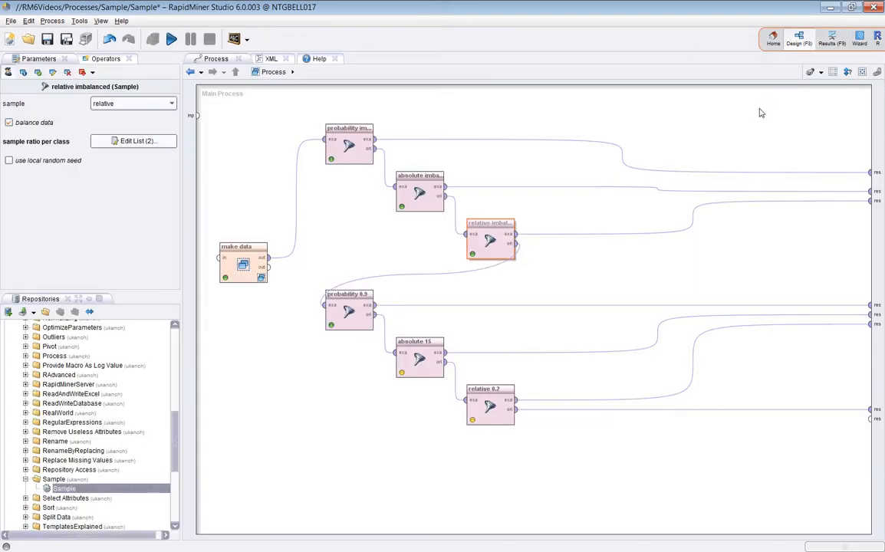
{"action": "left_click", "coordinate": [419, 192]}
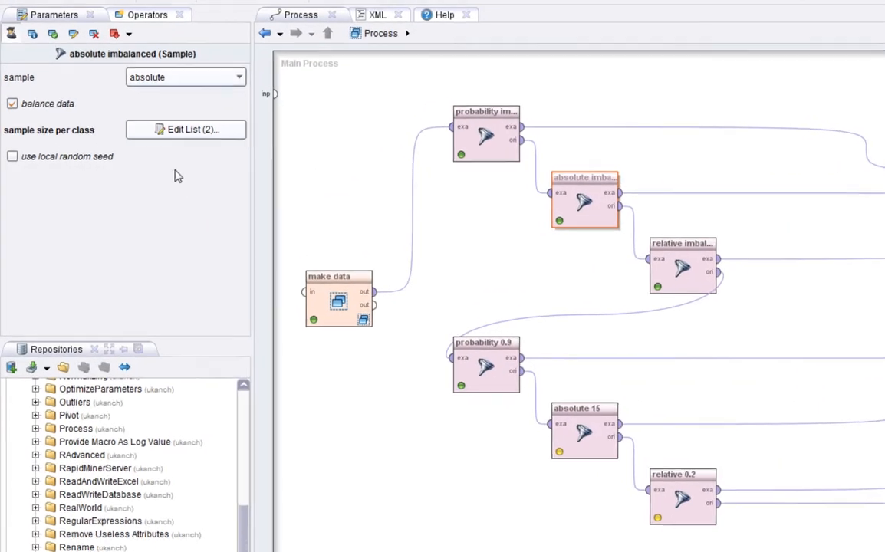
{"action": "left_click", "coordinate": [156, 77]}
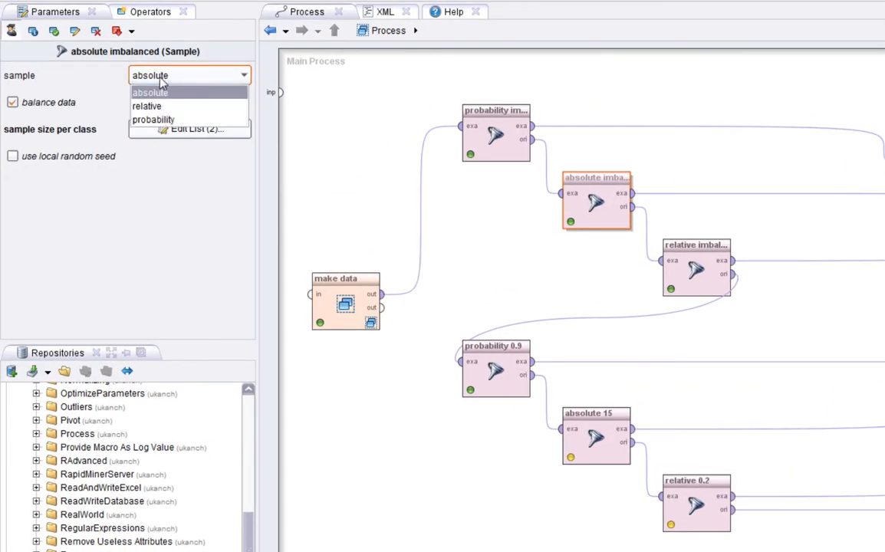
{"action": "left_click", "coordinate": [161, 81]}
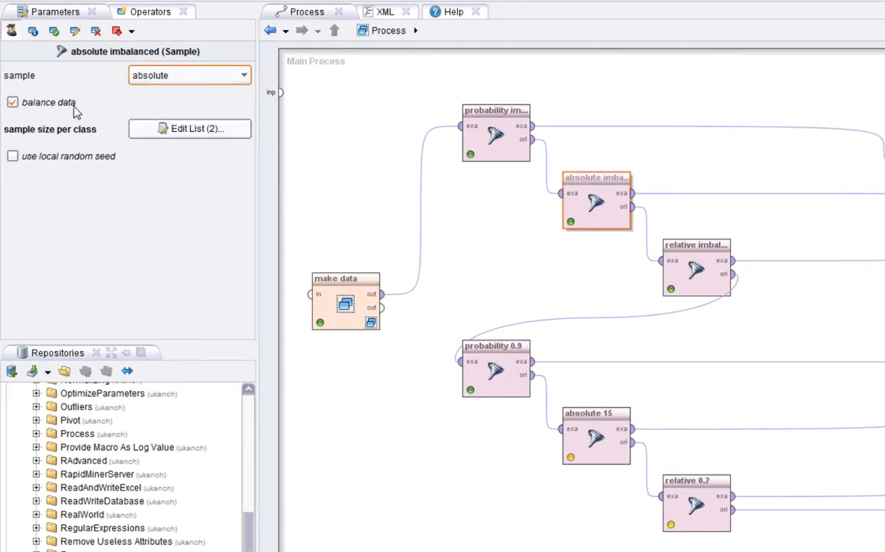
{"action": "left_click", "coordinate": [167, 132]}
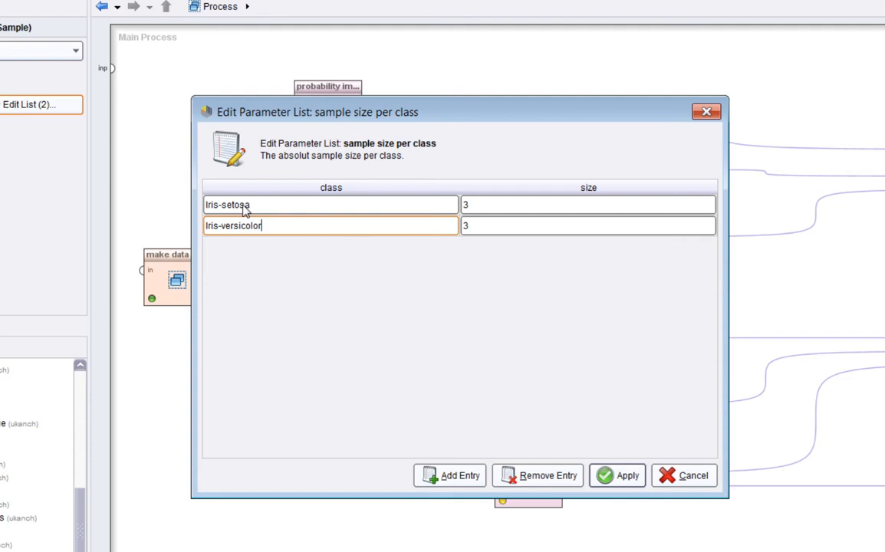
{"action": "left_click", "coordinate": [679, 476]}
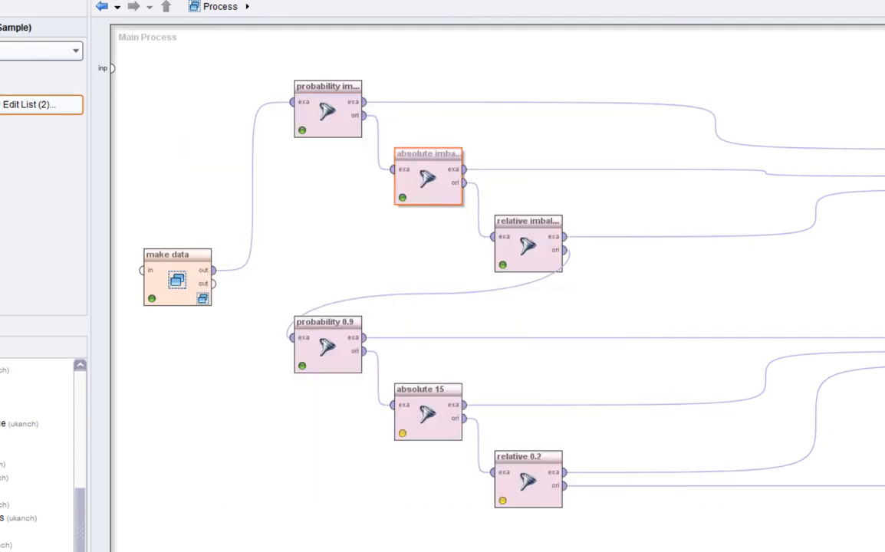
Open the absolute imbalanced sample, widen its label column and highlight the Iris-versicolor labels to compare them with Iris-setosa.
{"action": "key", "text": "F9"}
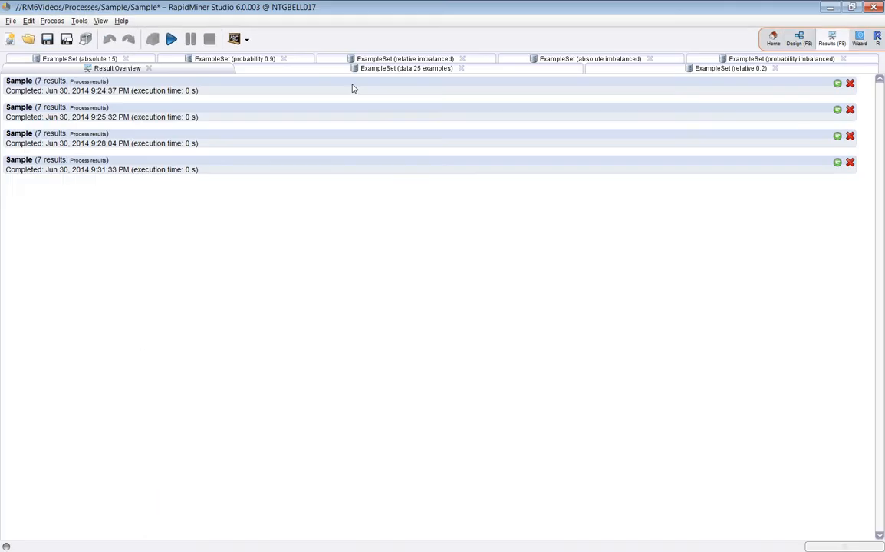
{"action": "left_click", "coordinate": [552, 59]}
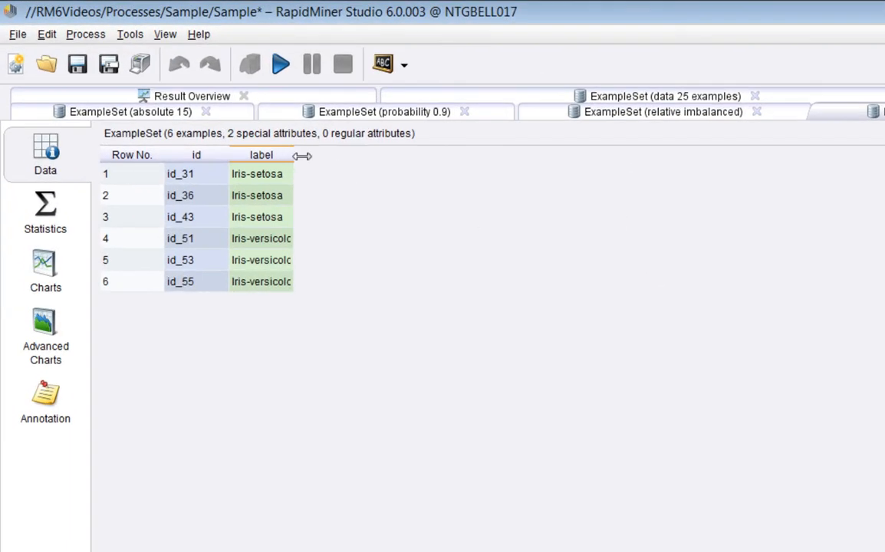
{"action": "left_click_drag", "start_coordinate": [301, 156], "coordinate": [401, 154]}
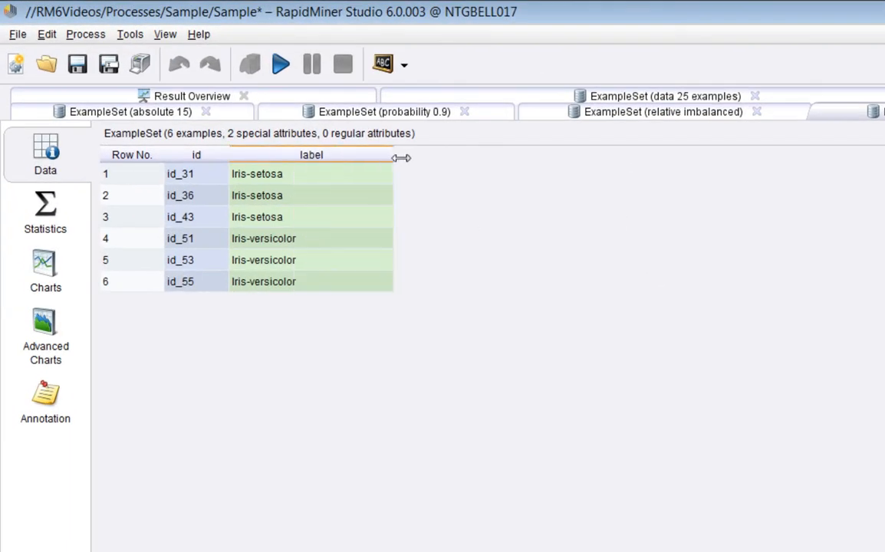
{"action": "left_click_drag", "start_coordinate": [300, 183], "coordinate": [300, 300]}
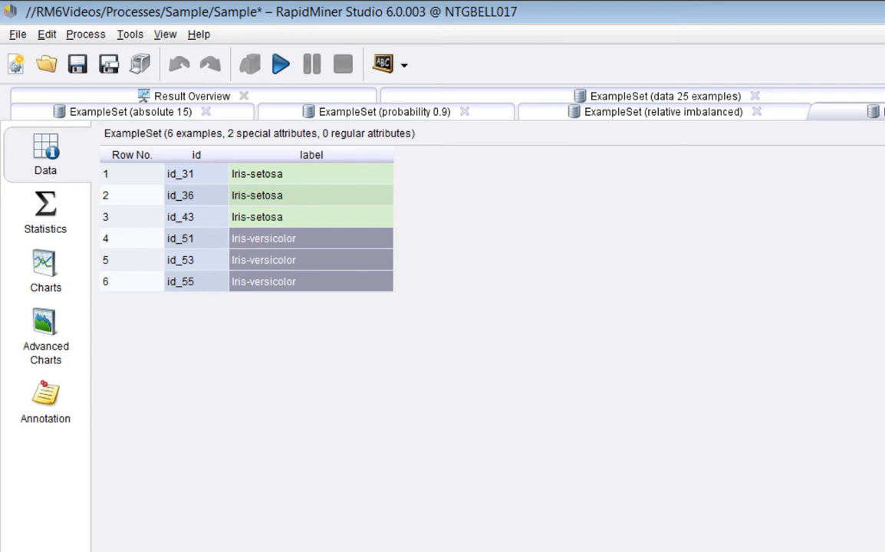
Return to the process design and review the probability imbalanced operator's sample type and sample probability per class list without changing them.
{"action": "key", "text": "F8"}
{"action": "left_click", "coordinate": [567, 236]}
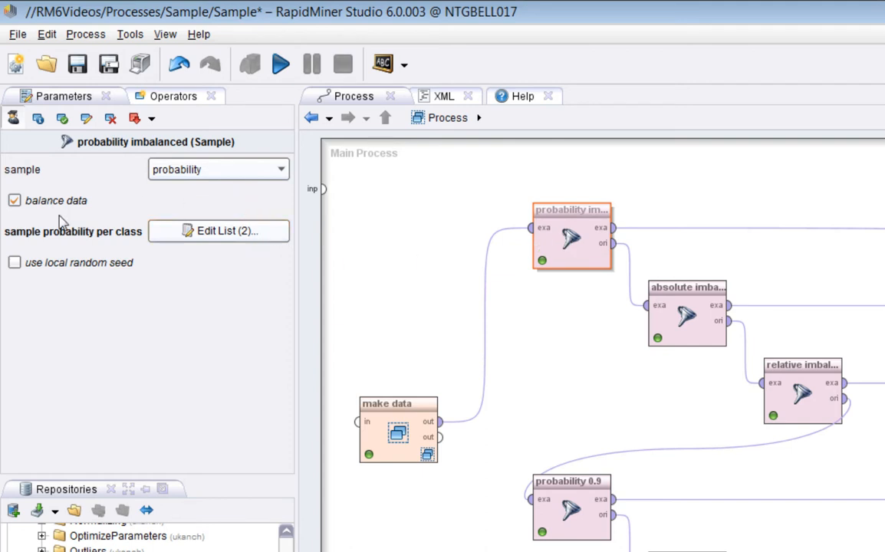
{"action": "left_click", "coordinate": [189, 175]}
{"action": "left_click", "coordinate": [174, 169]}
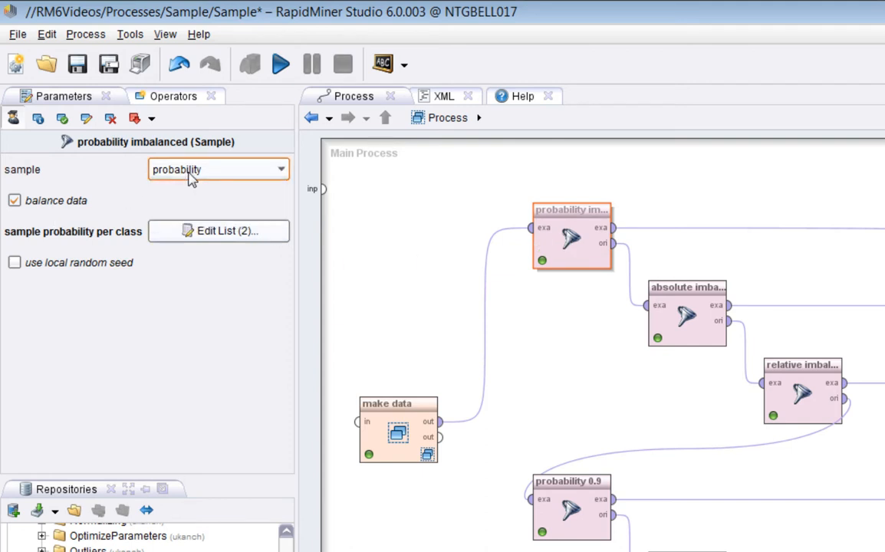
{"action": "left_click", "coordinate": [174, 236]}
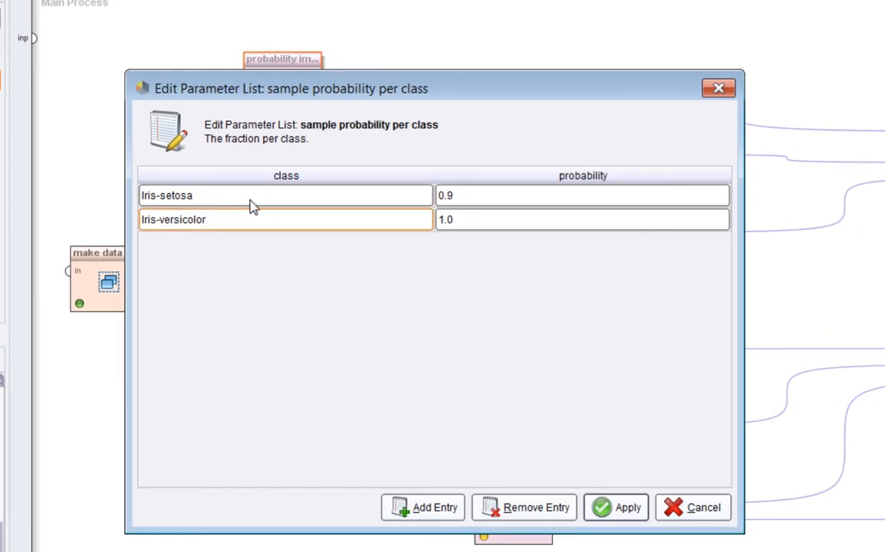
{"action": "left_click", "coordinate": [685, 515]}
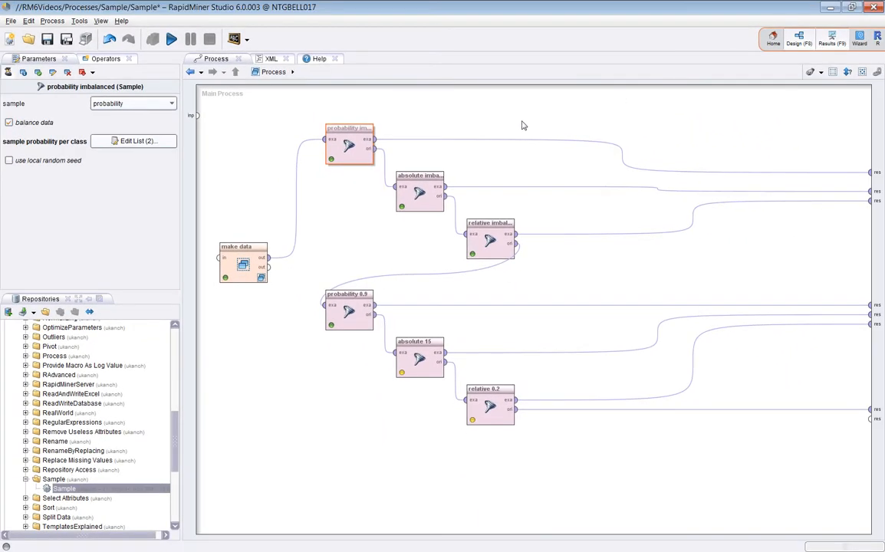
Open the probability imbalanced sample, widen its label column and highlight the Iris-versicolor and Iris-setosa labels to compare them.
{"action": "key", "text": "F9"}
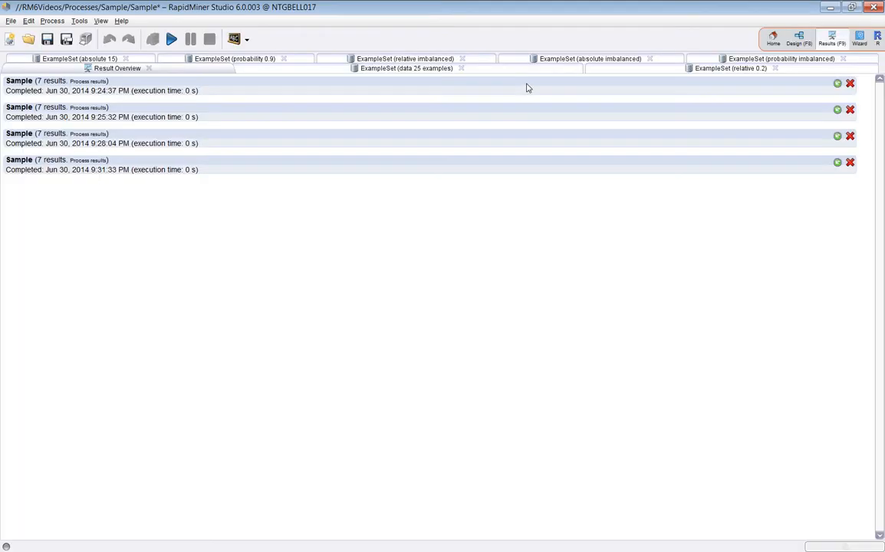
{"action": "left_click", "coordinate": [743, 60]}
{"action": "left_click_drag", "start_coordinate": [164, 331], "coordinate": [162, 389]}
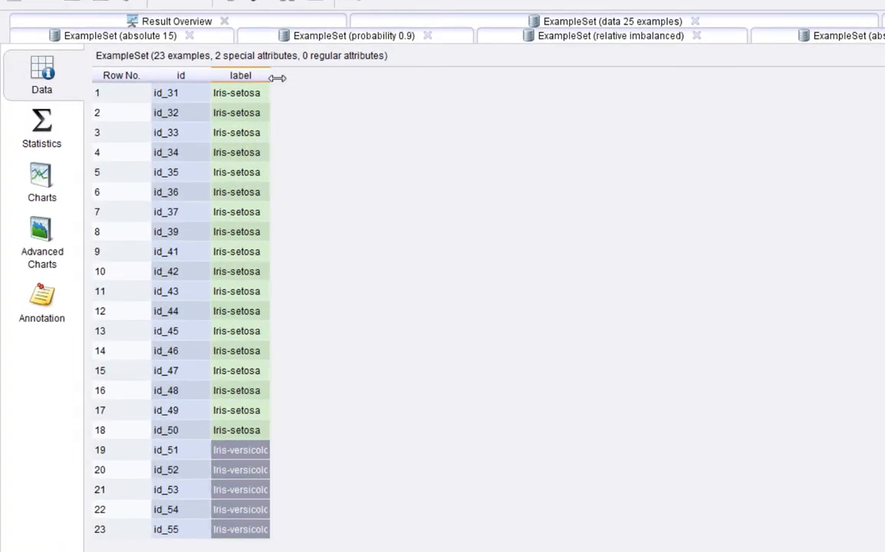
{"action": "left_click_drag", "start_coordinate": [271, 76], "coordinate": [349, 76]}
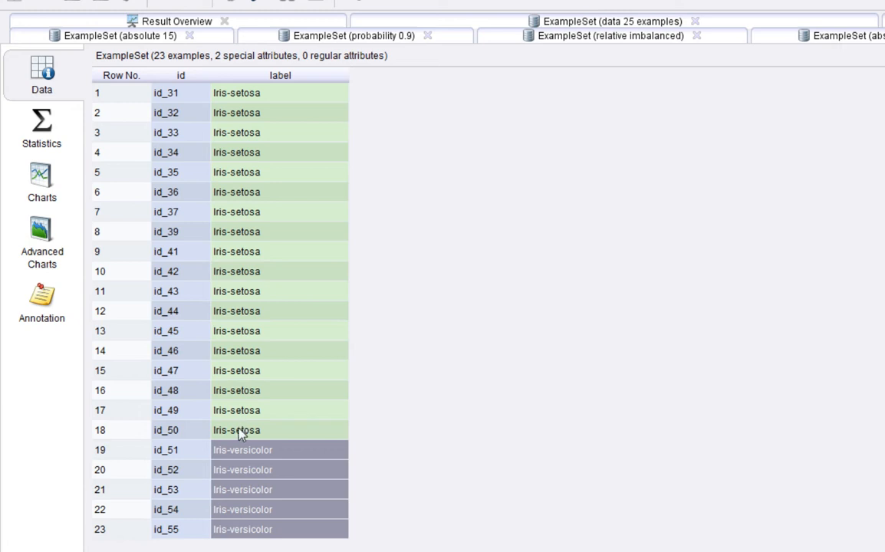
{"action": "left_click_drag", "start_coordinate": [243, 430], "coordinate": [241, 93]}
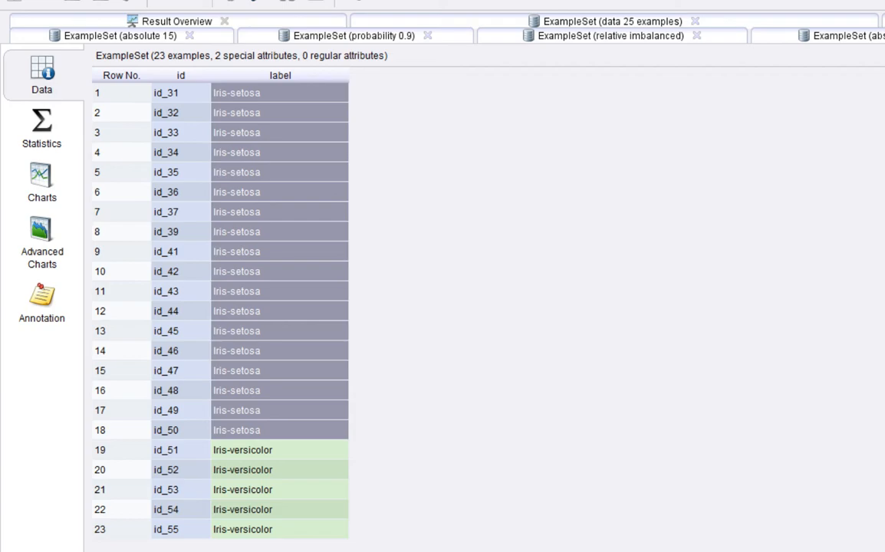
Return briefly to the process design, and view the 25-example data and relative 0.2 results with their label columns widened.
{"action": "key", "text": "F8"}
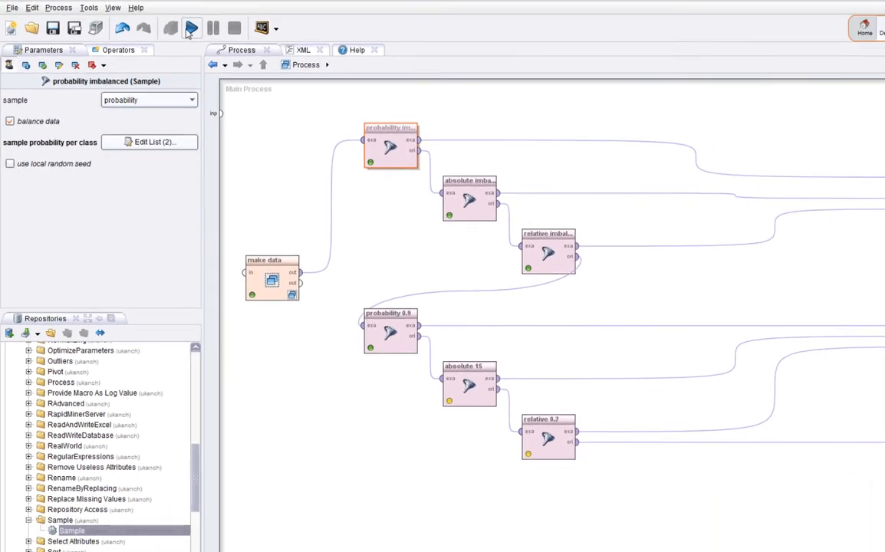
{"action": "left_click", "coordinate": [188, 31]}
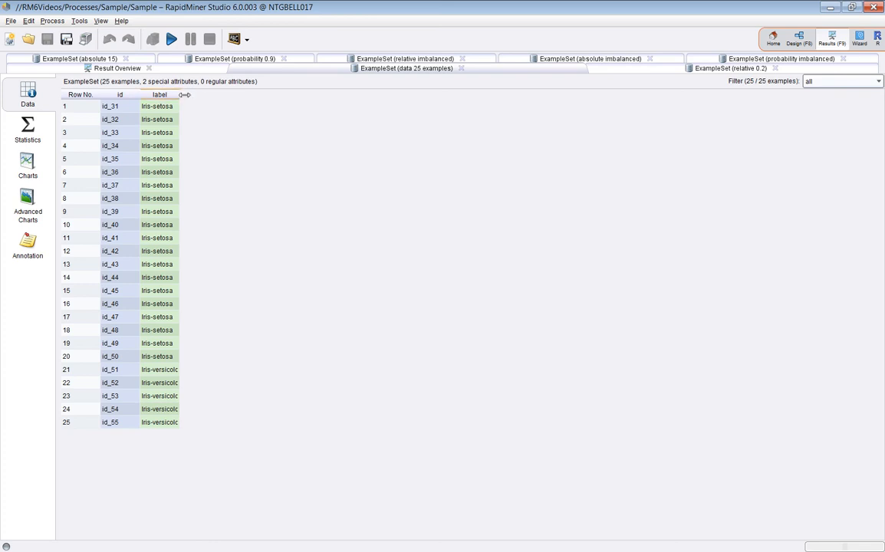
{"action": "left_click_drag", "start_coordinate": [179, 94], "coordinate": [235, 95]}
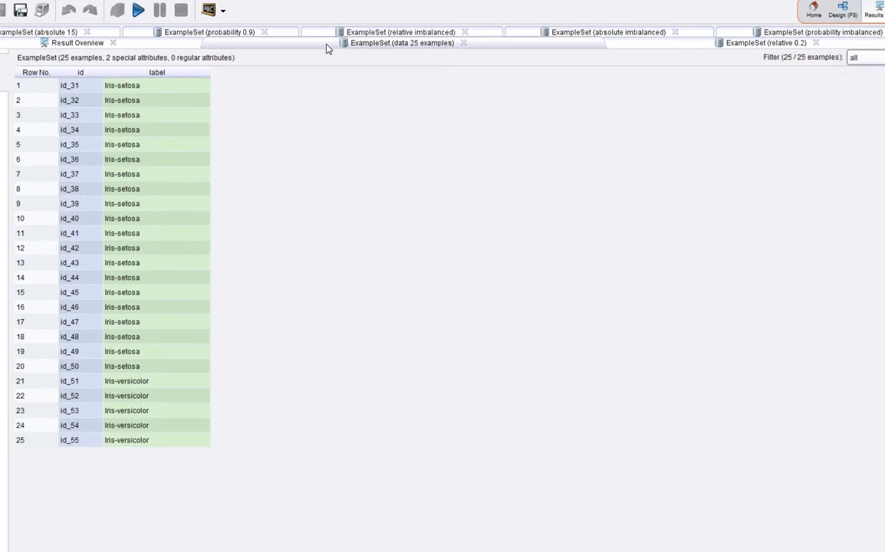
{"action": "left_click", "coordinate": [655, 46]}
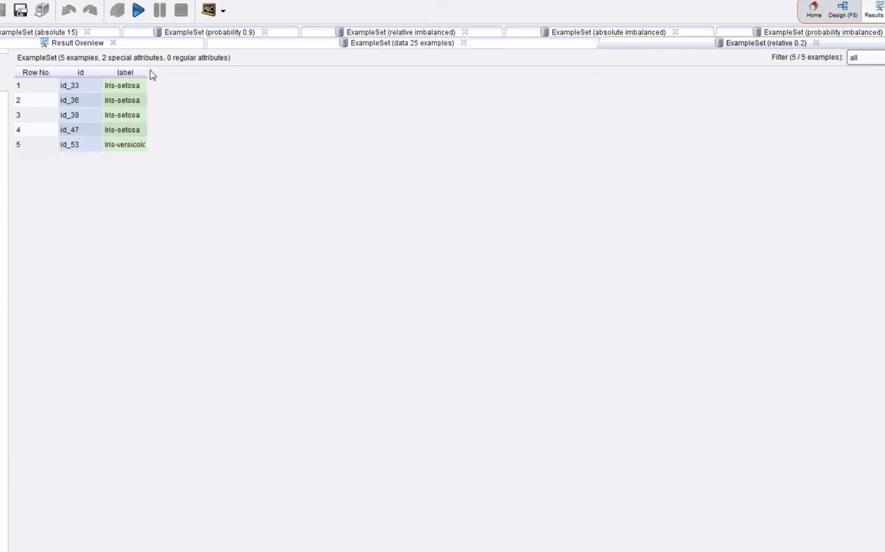
{"action": "left_click_drag", "start_coordinate": [153, 73], "coordinate": [183, 73]}
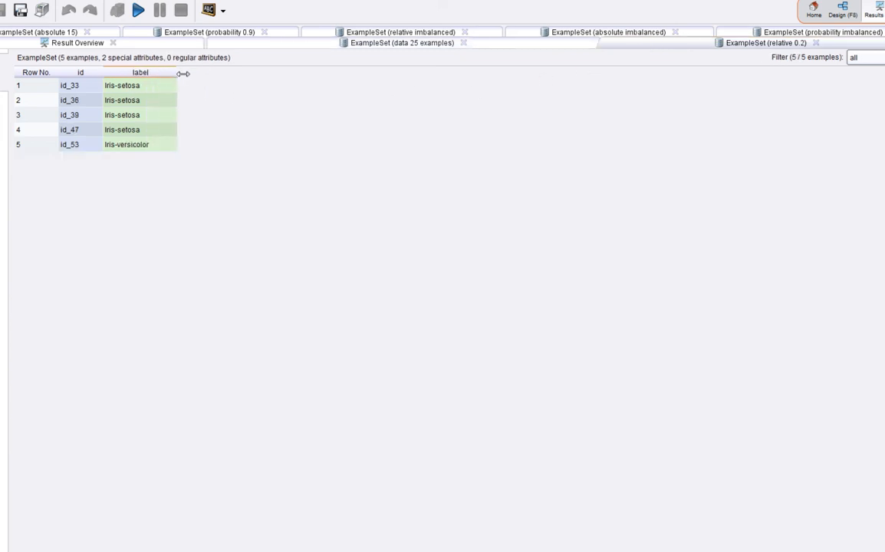
View the absolute 15 and probability 0.9 samples, widening the label column in each to show the full class names.
{"action": "left_click", "coordinate": [96, 33]}
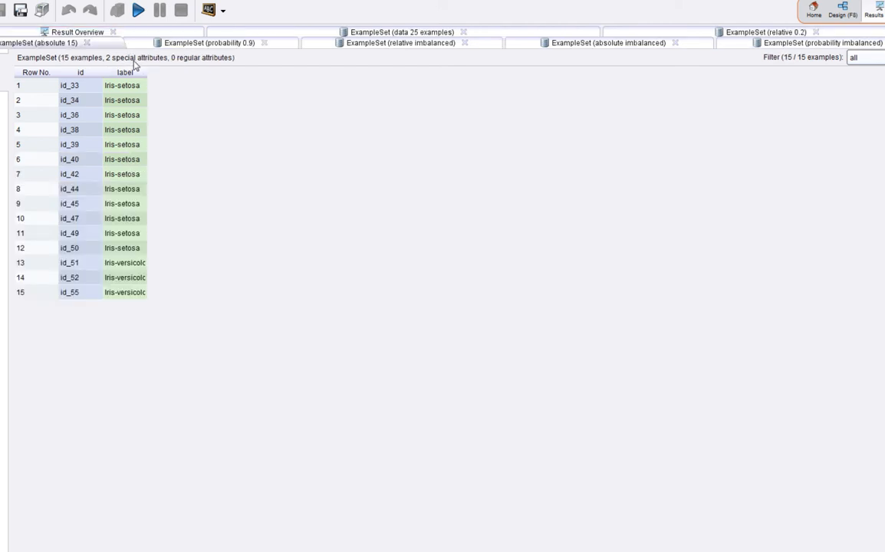
{"action": "left_click_drag", "start_coordinate": [148, 73], "coordinate": [177, 73]}
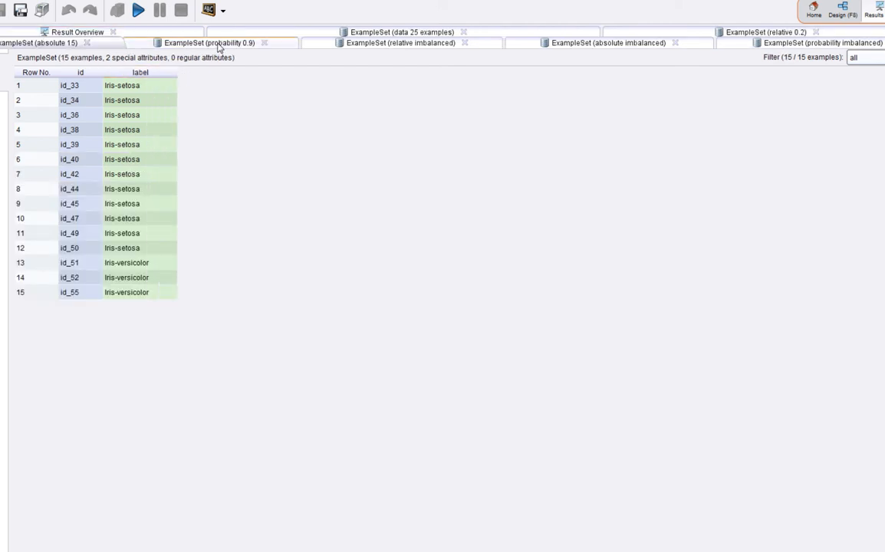
{"action": "left_click", "coordinate": [220, 45]}
{"action": "left_click_drag", "start_coordinate": [149, 75], "coordinate": [197, 75]}
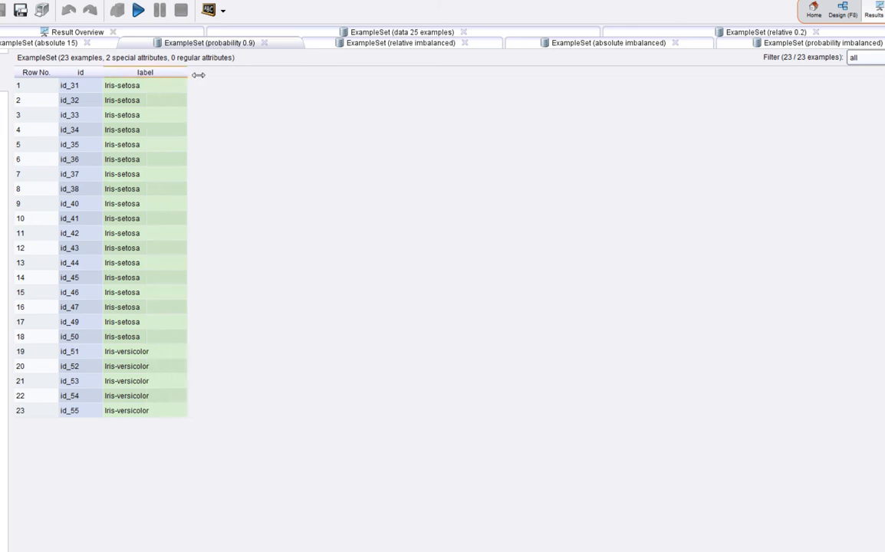
View the relative, absolute and probability imbalanced samples in turn, widening each label column to show the full class names.
{"action": "left_click", "coordinate": [378, 43]}
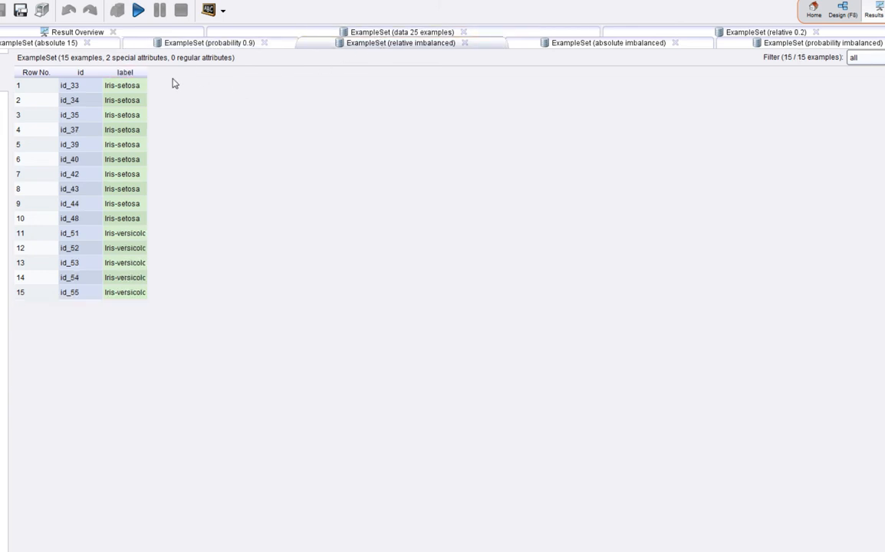
{"action": "left_click_drag", "start_coordinate": [147, 74], "coordinate": [205, 77]}
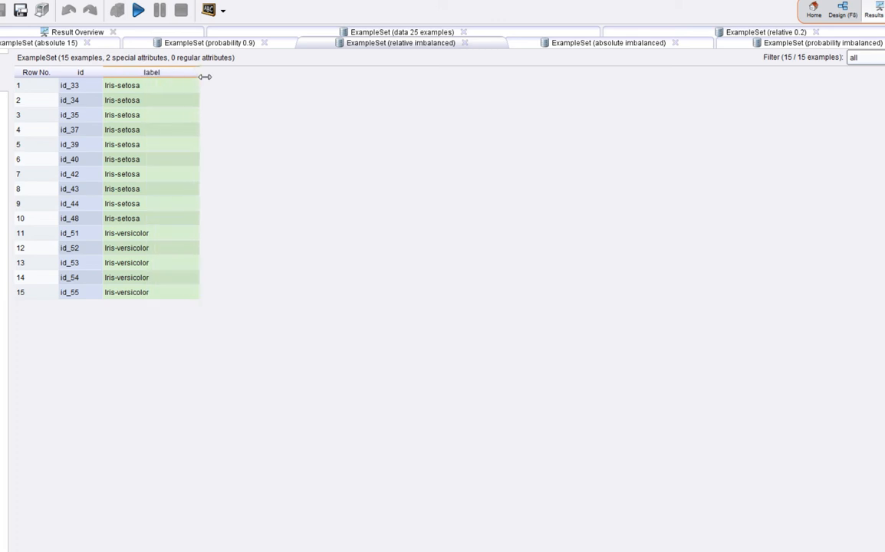
{"action": "left_click", "coordinate": [545, 42]}
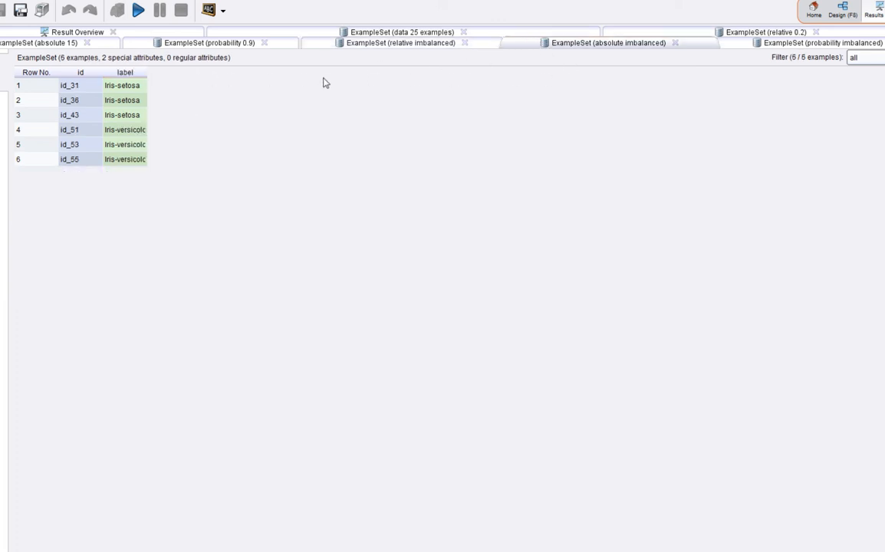
{"action": "left_click_drag", "start_coordinate": [146, 75], "coordinate": [183, 75]}
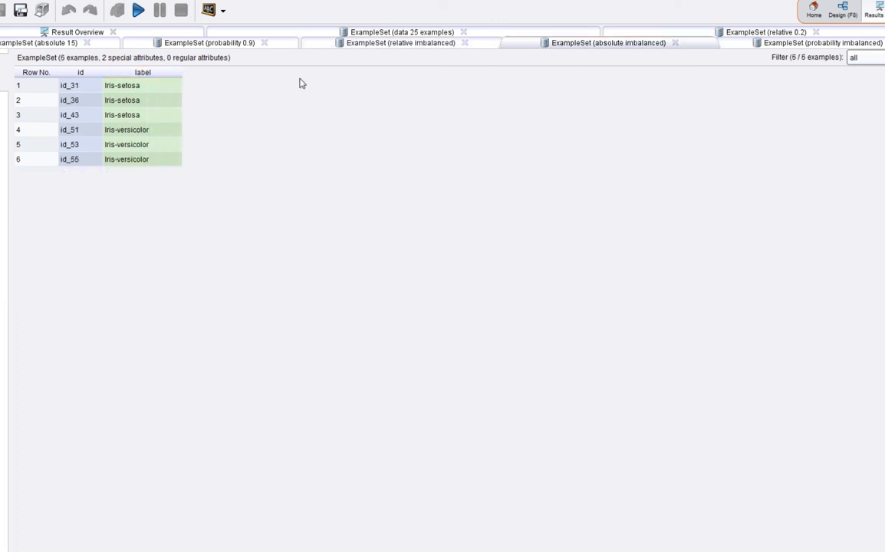
{"action": "left_click", "coordinate": [742, 46]}
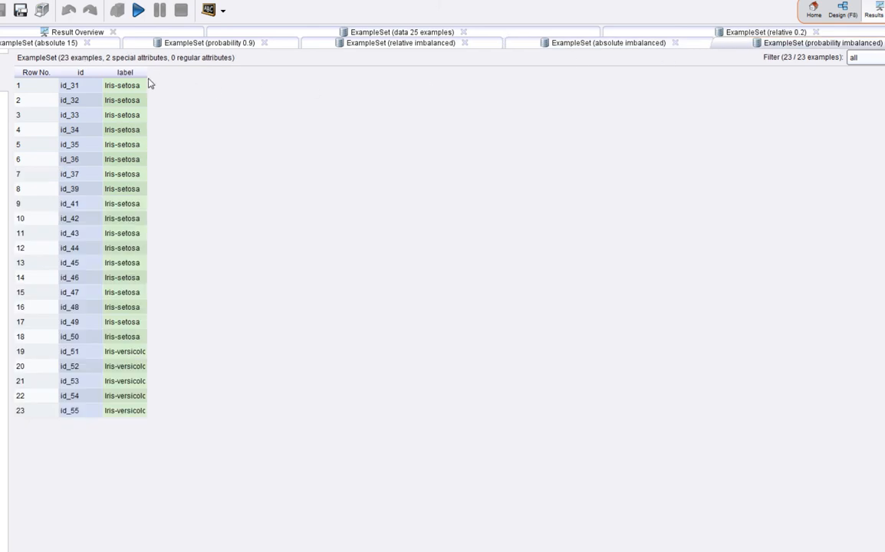
{"action": "left_click_drag", "start_coordinate": [148, 75], "coordinate": [210, 77]}
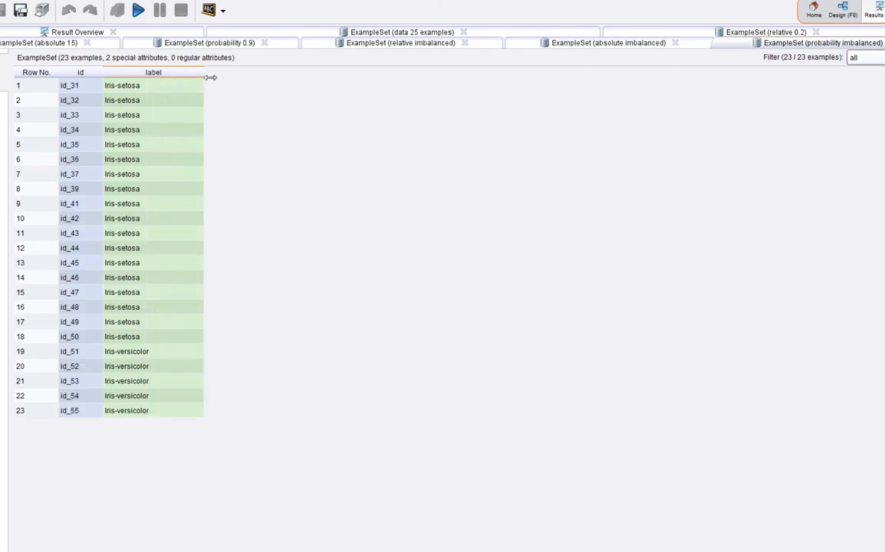